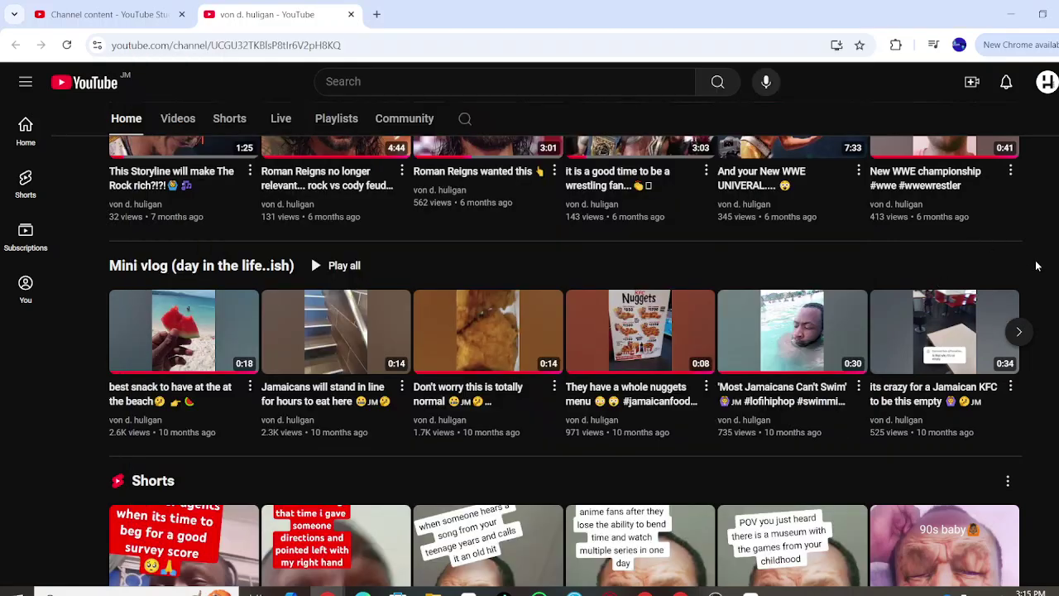
Step: Advance the Mini vlog shelf on the channel page to show more videos
scroll(700, 269, down, 1)
scroll(700, 270, up, 1)
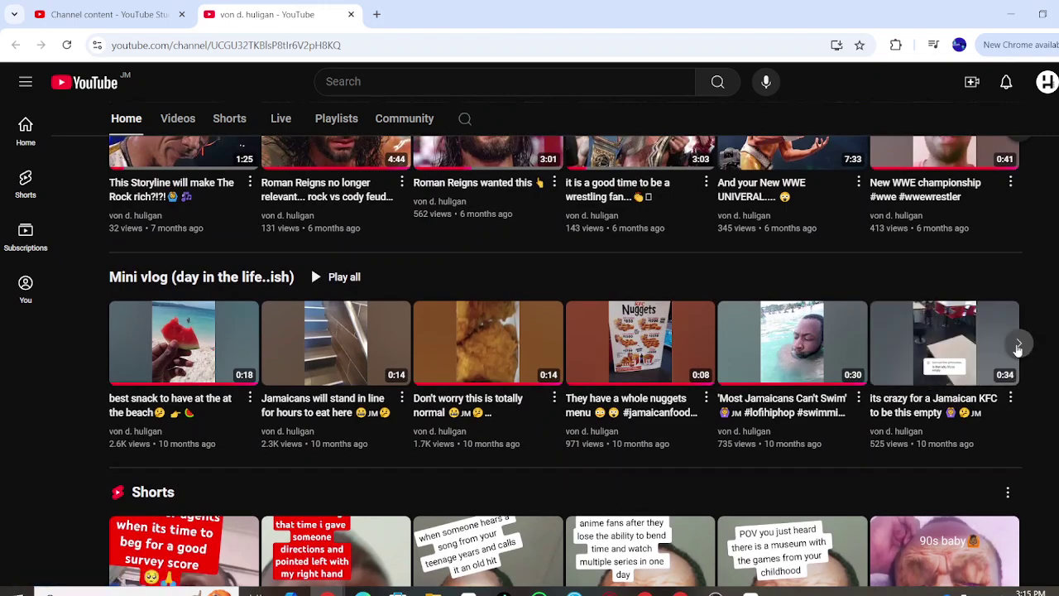
click(1019, 343)
scroll(1015, 342, up, 2)
scroll(569, 361, up, 3)
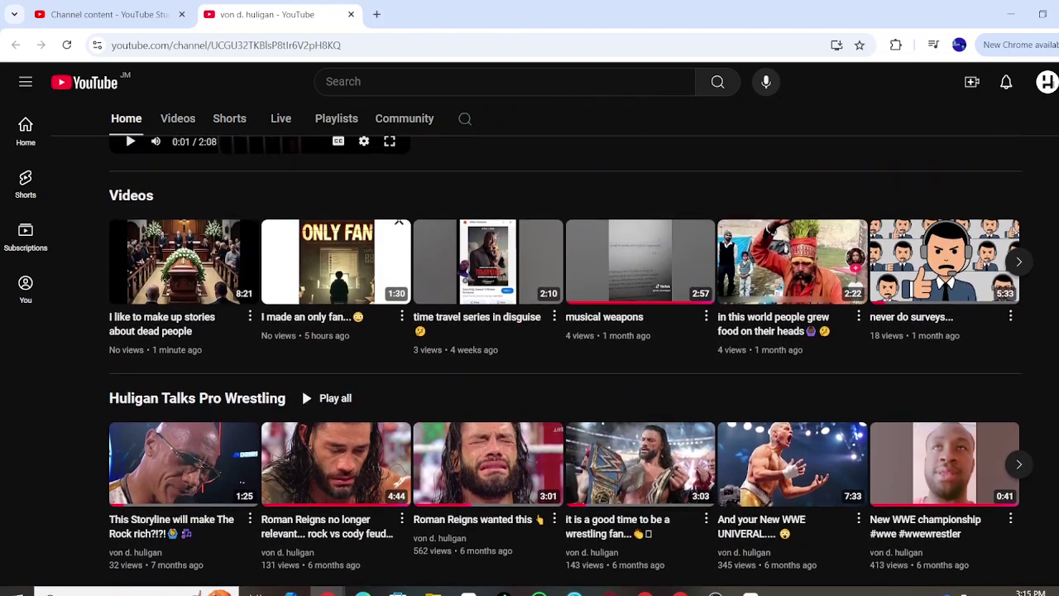
Step: Open the search for this channel's own videos and return to the top of the page
scroll(570, 362, down, 2)
scroll(570, 361, up, 1)
scroll(301, 352, down, 2)
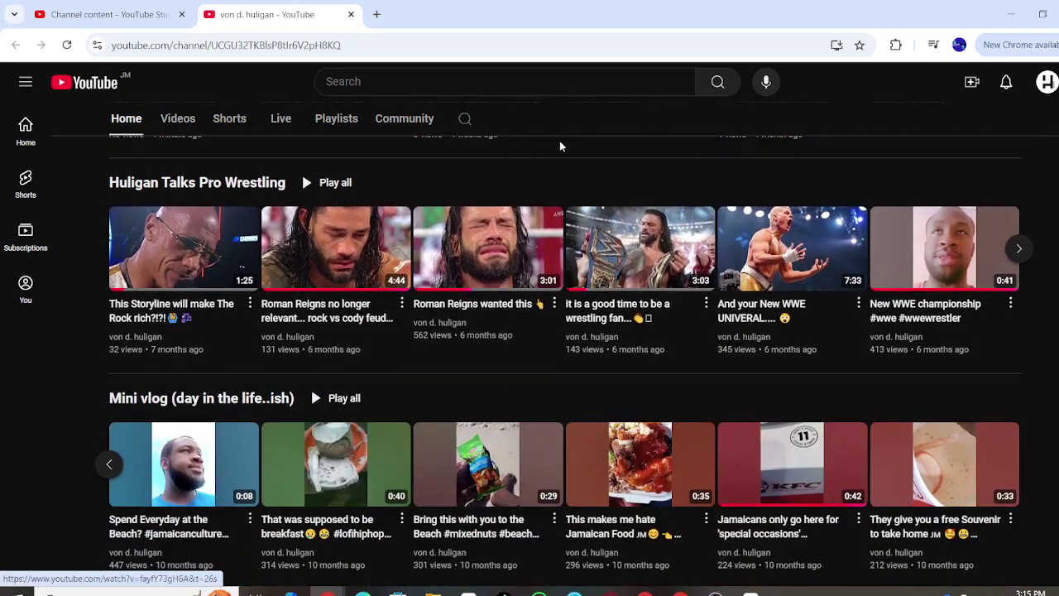
click(465, 119)
scroll(476, 174, up, 7)
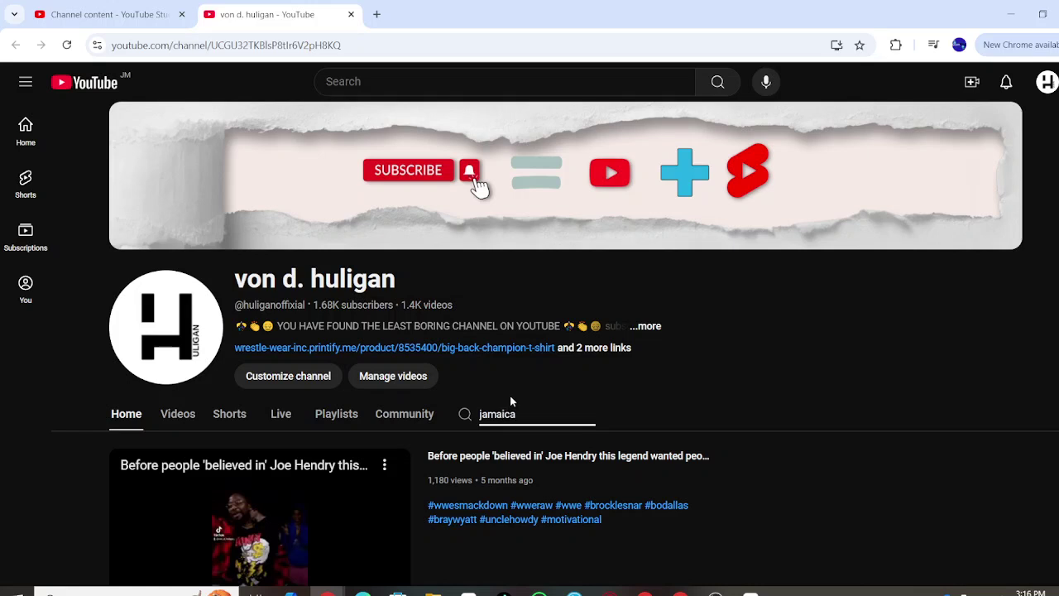
Step: Search the channel's videos for 'jamaica'
text(jamaica)
key(Return)
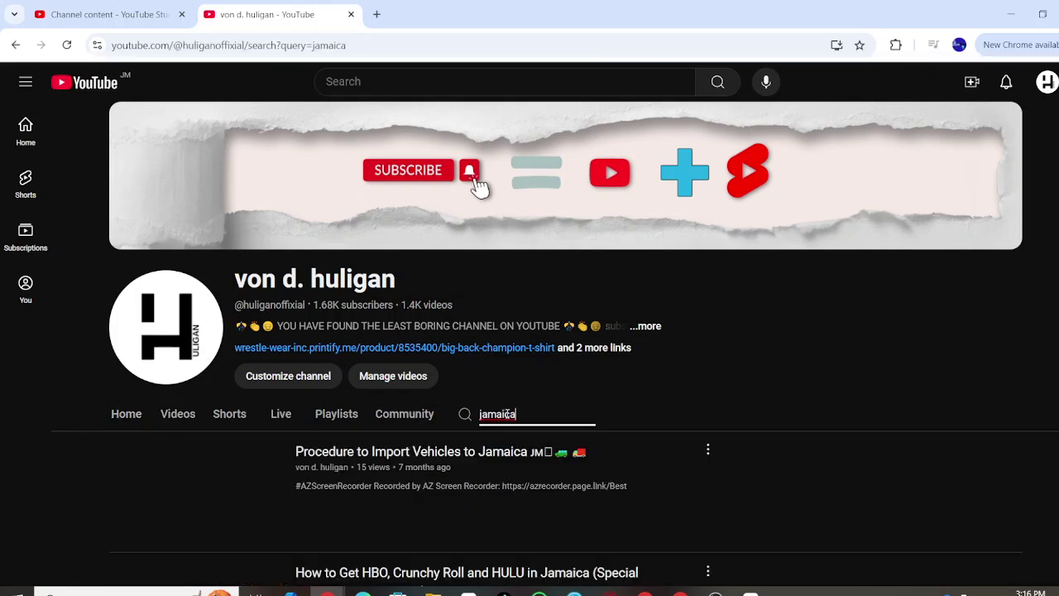
scroll(624, 431, down, 5)
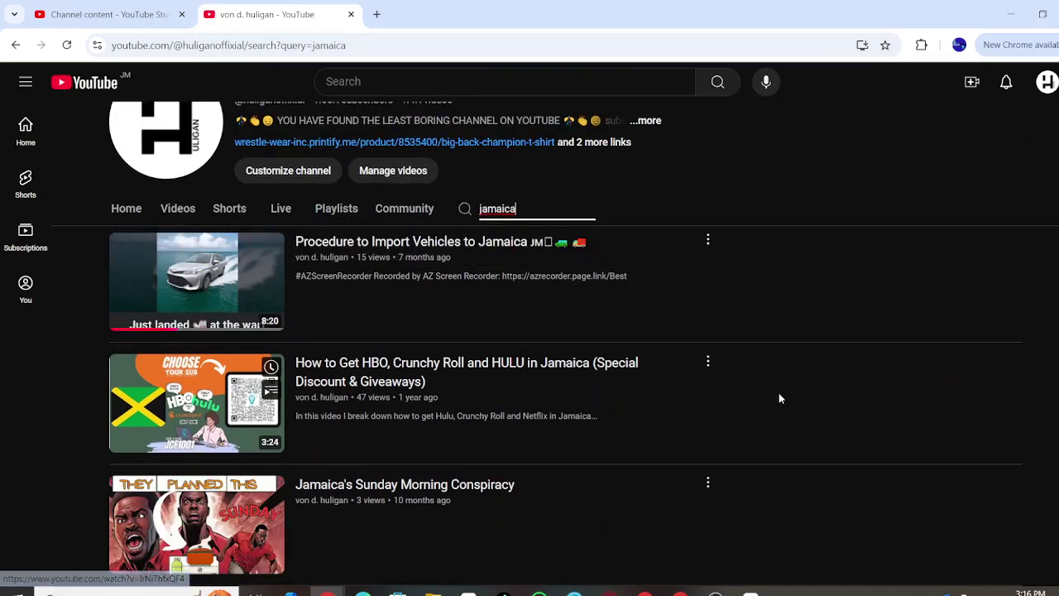
scroll(779, 399, down, 5)
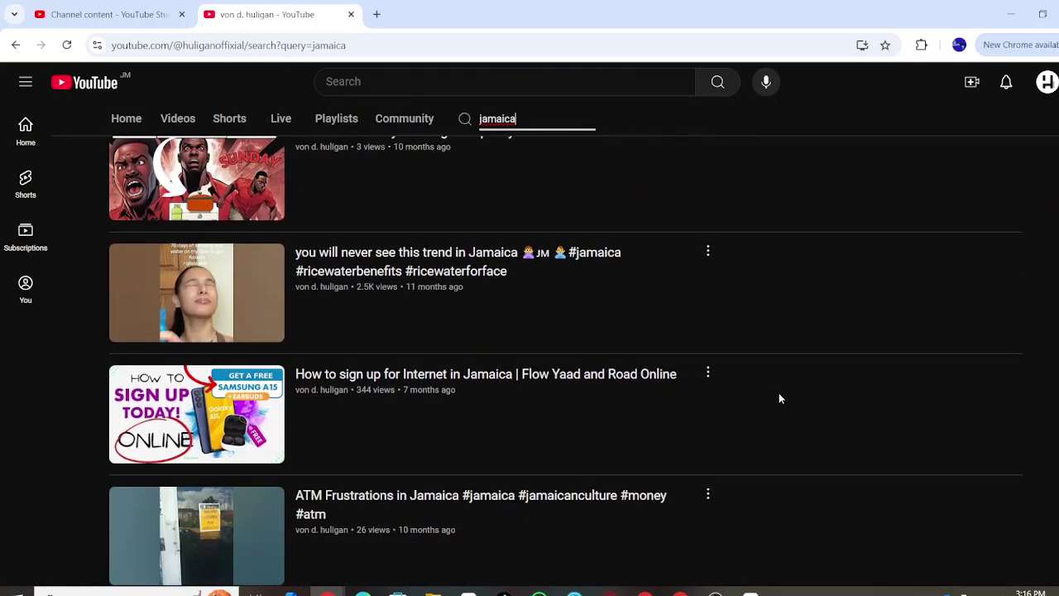
Step: Scroll through the jamaica results to 'This Chef is Absolutely Obsessed with Cabbages'
scroll(779, 399, down, 6)
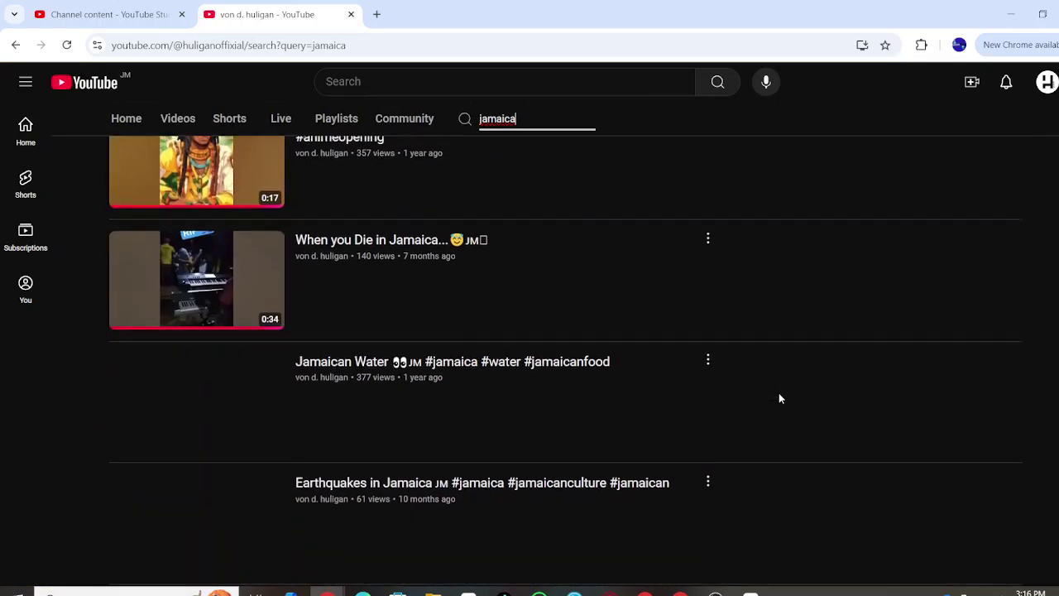
scroll(778, 399, down, 6)
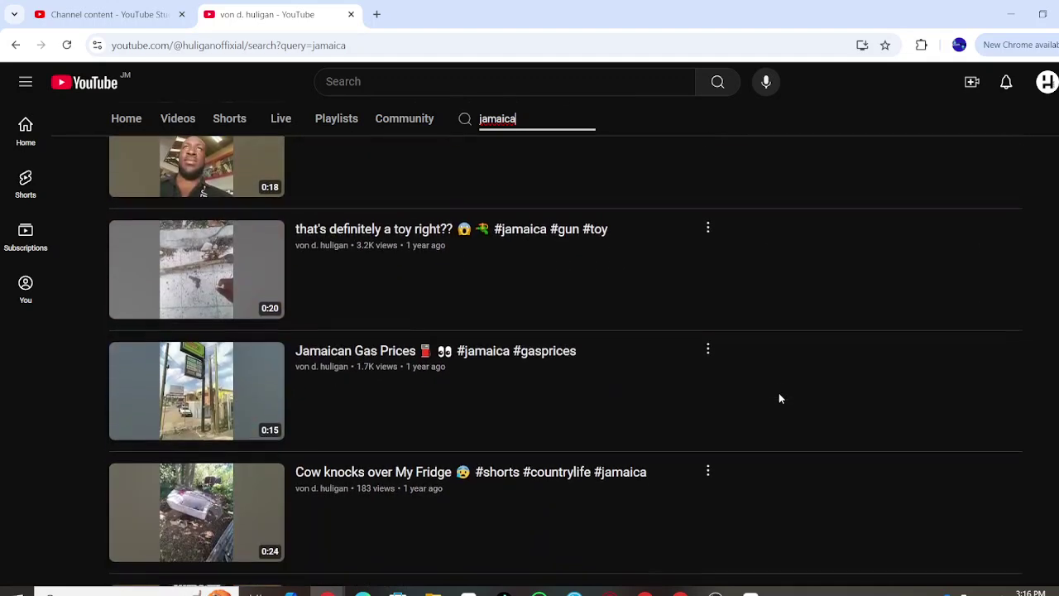
scroll(778, 399, down, 3)
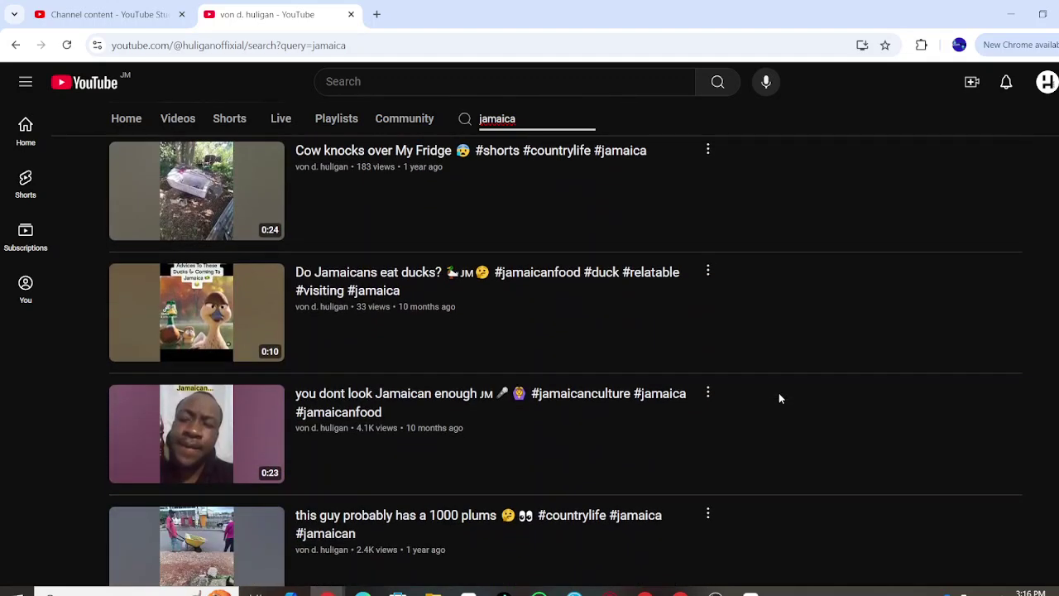
scroll(779, 398, down, 3)
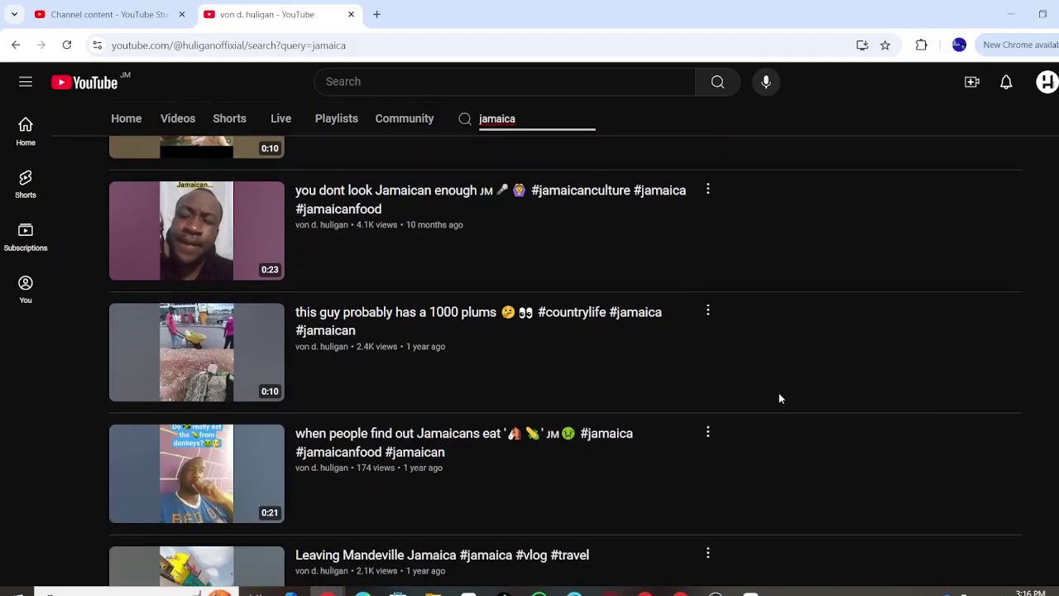
scroll(779, 399, down, 3)
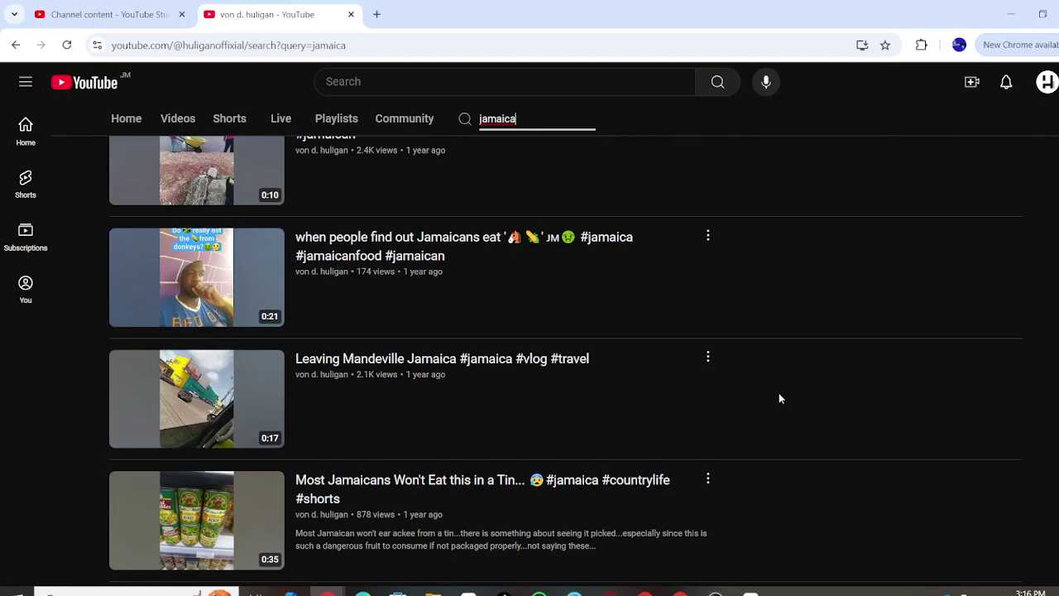
scroll(778, 399, down, 2)
scroll(778, 399, down, 2)
scroll(778, 399, down, 5)
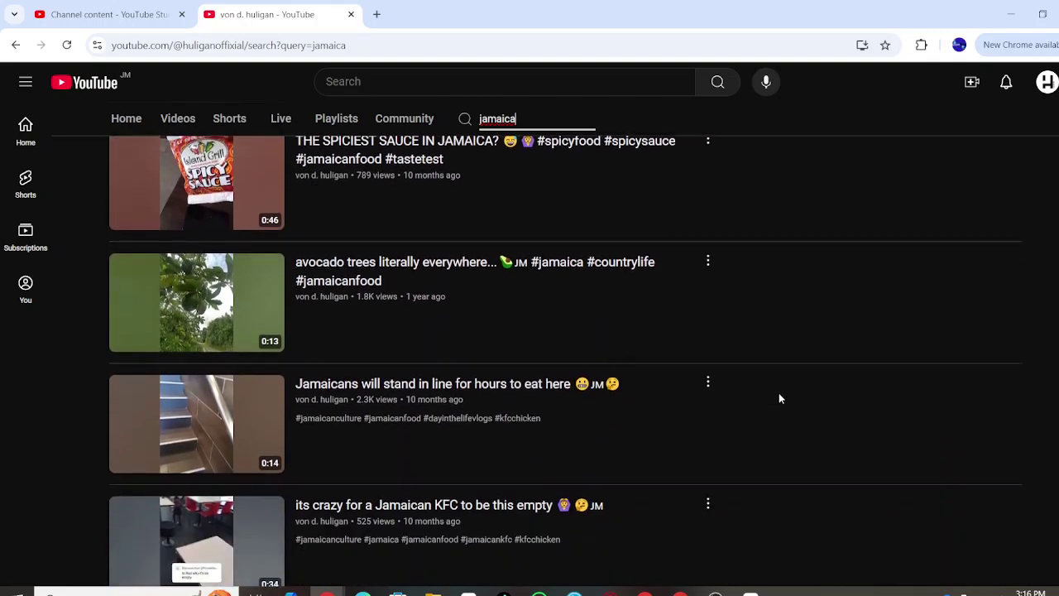
scroll(778, 399, down, 3)
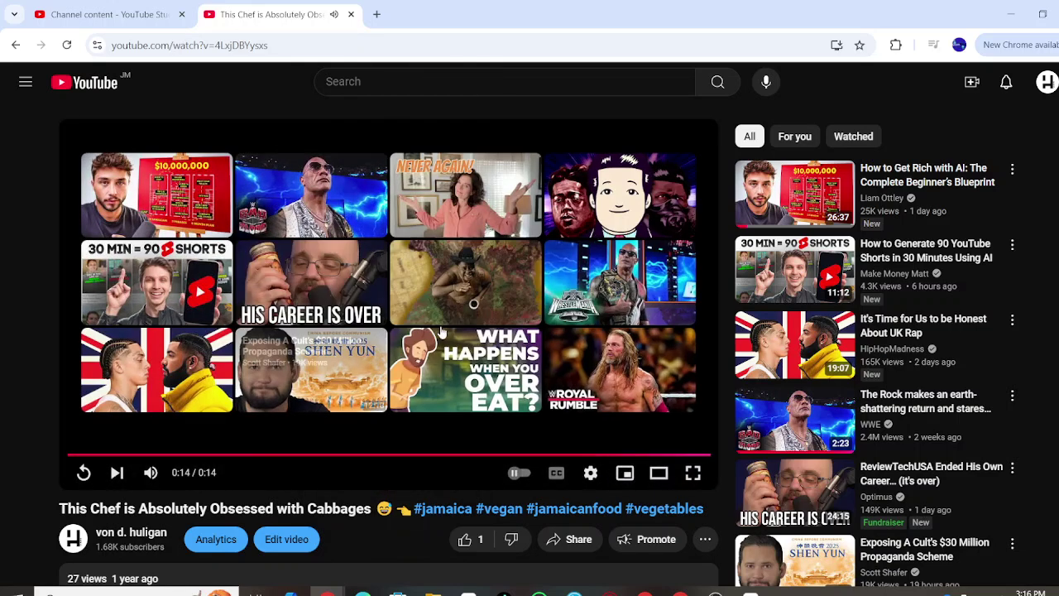
Step: Leave the finished cabbage video and go back to the channel's jamaica results
scroll(447, 498, down, 2)
scroll(447, 499, down, 2)
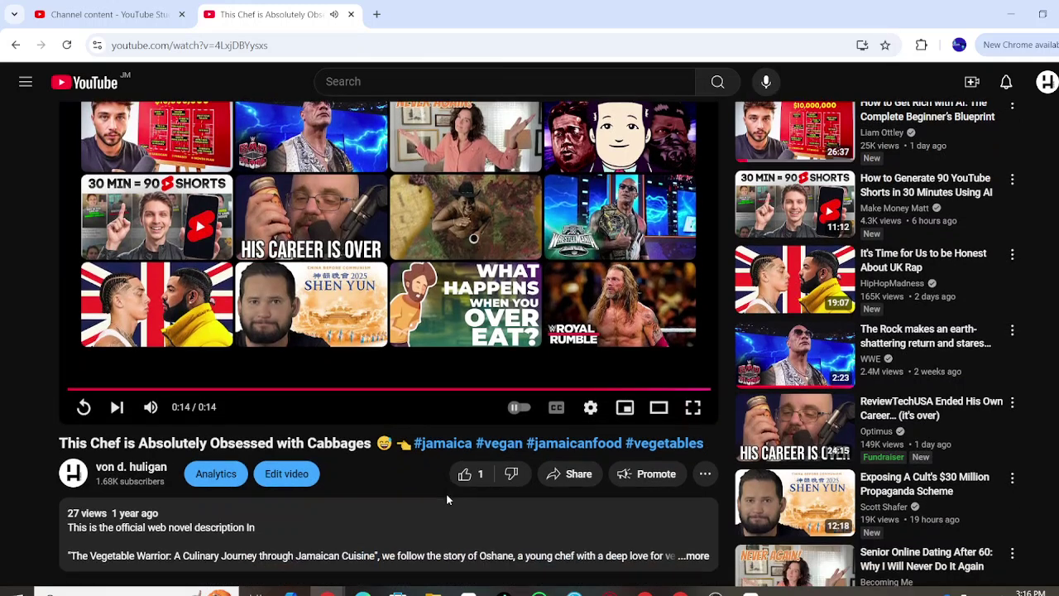
click(13, 41)
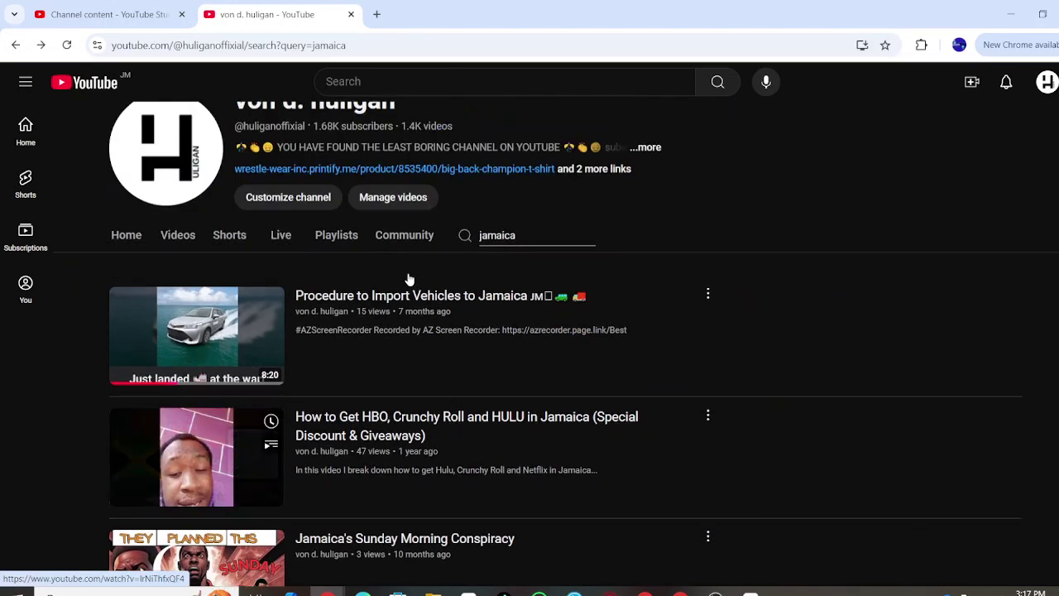
Step: Browse down the jamaica results past the avocado trees and Jamaican KFC videos
scroll(408, 279, down, 8)
scroll(408, 279, down, 7)
scroll(407, 278, down, 6)
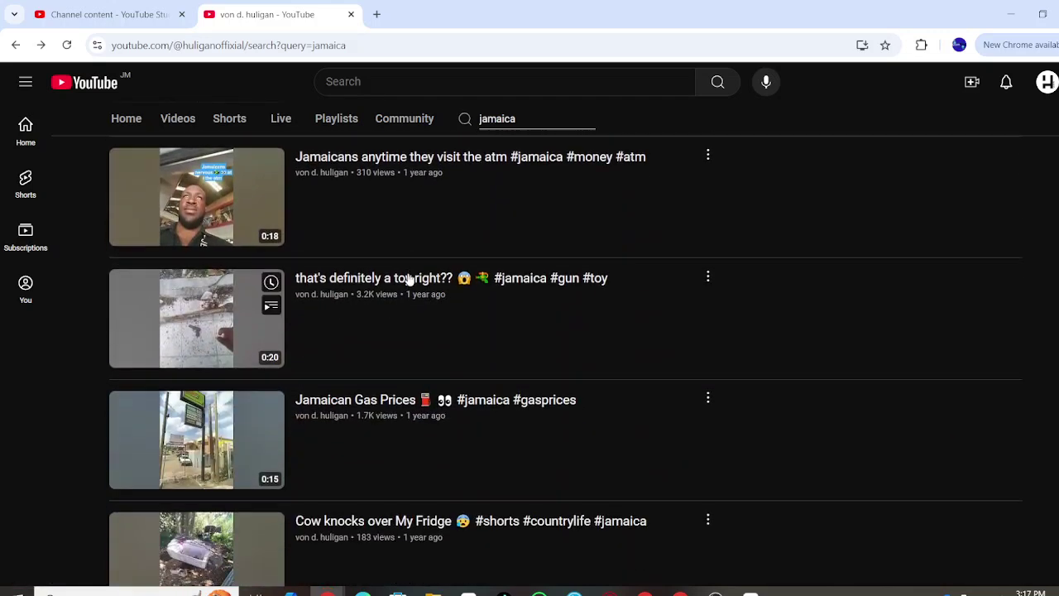
scroll(408, 279, down, 5)
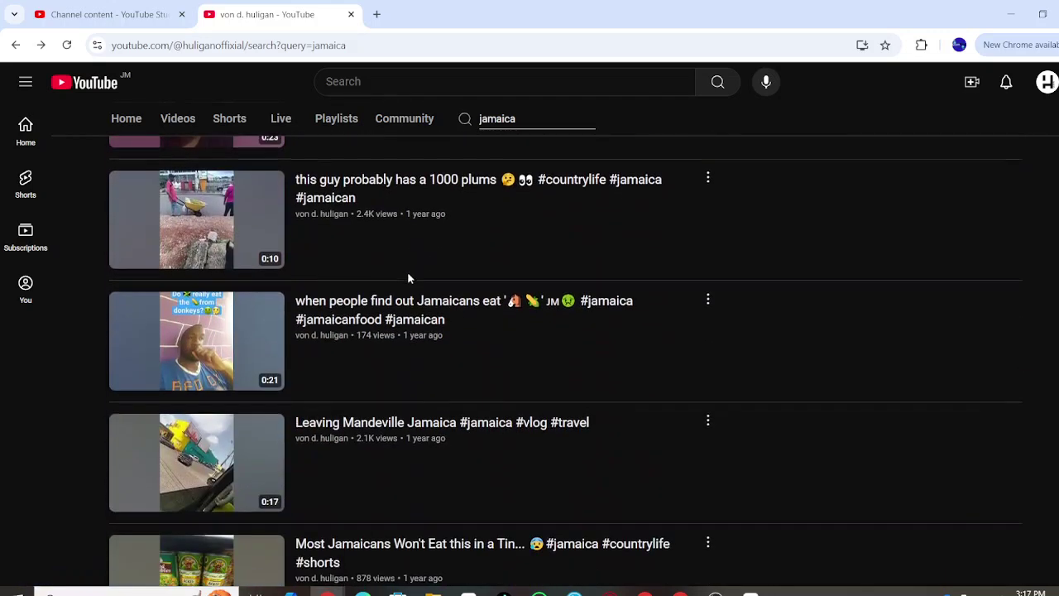
scroll(408, 279, down, 2)
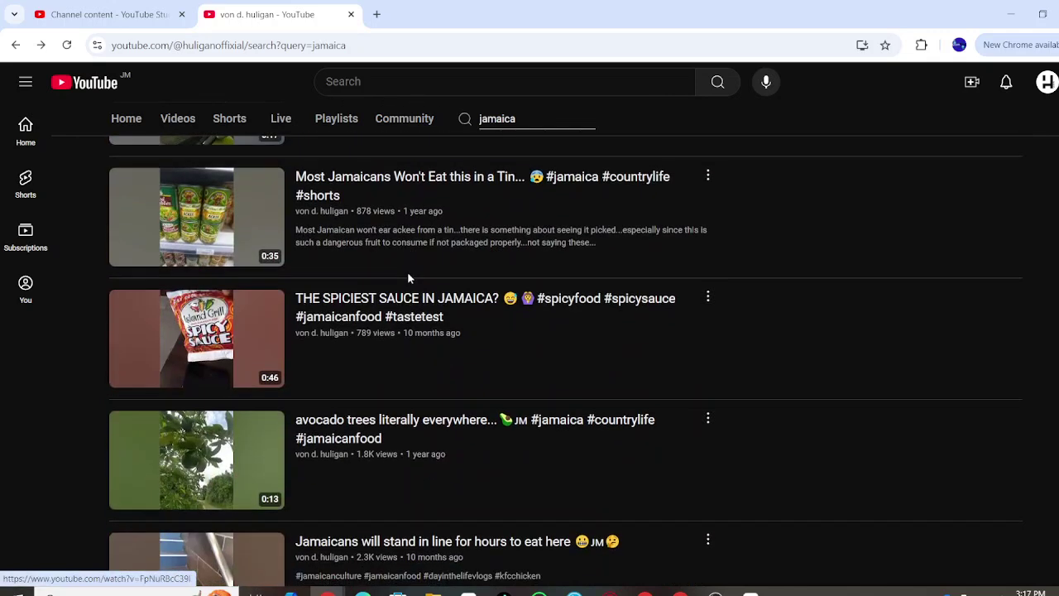
scroll(716, 404, down, 2)
scroll(717, 404, down, 1)
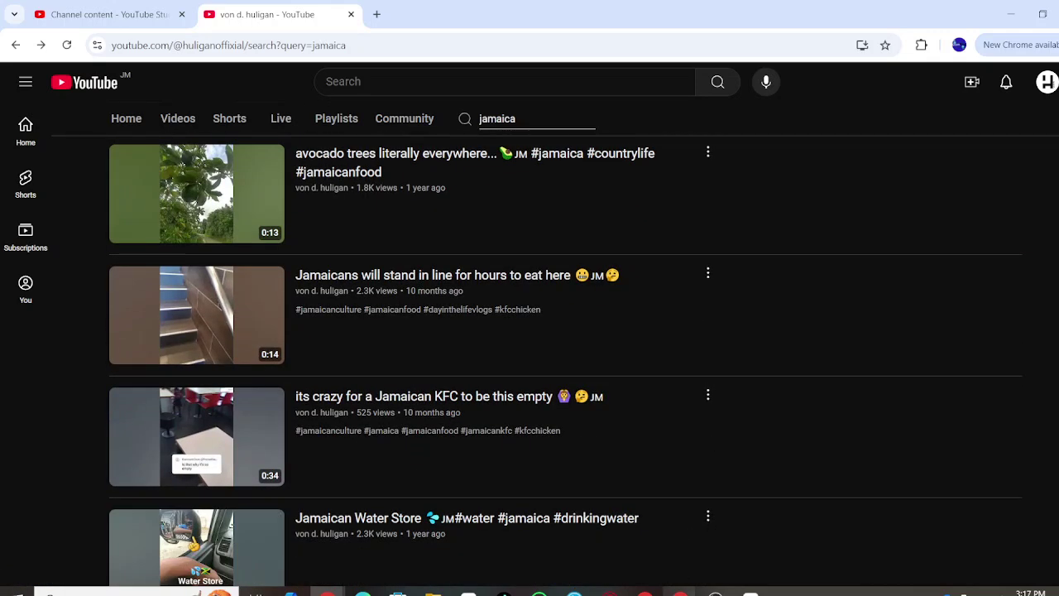
mouse_move(680, 591)
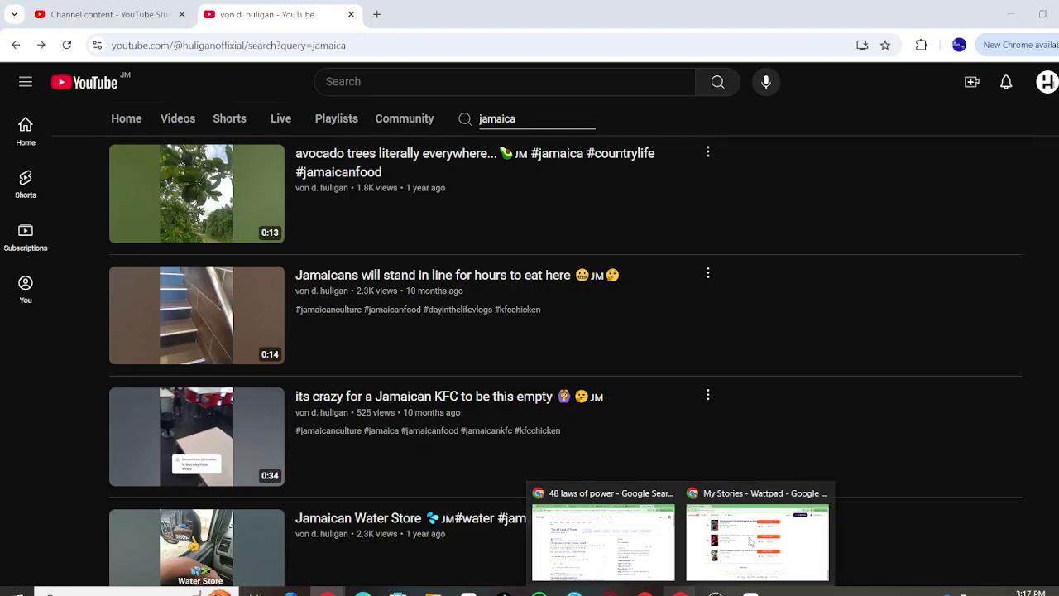
Step: Switch to Wattpad, load all of My Stories, and find Locks of Justice
click(783, 500)
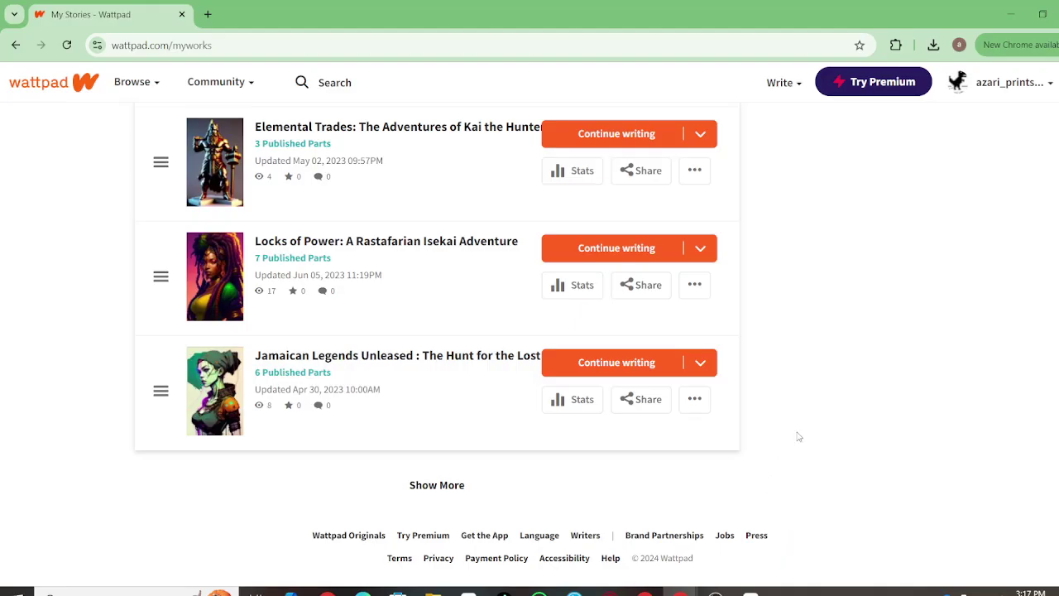
click(467, 486)
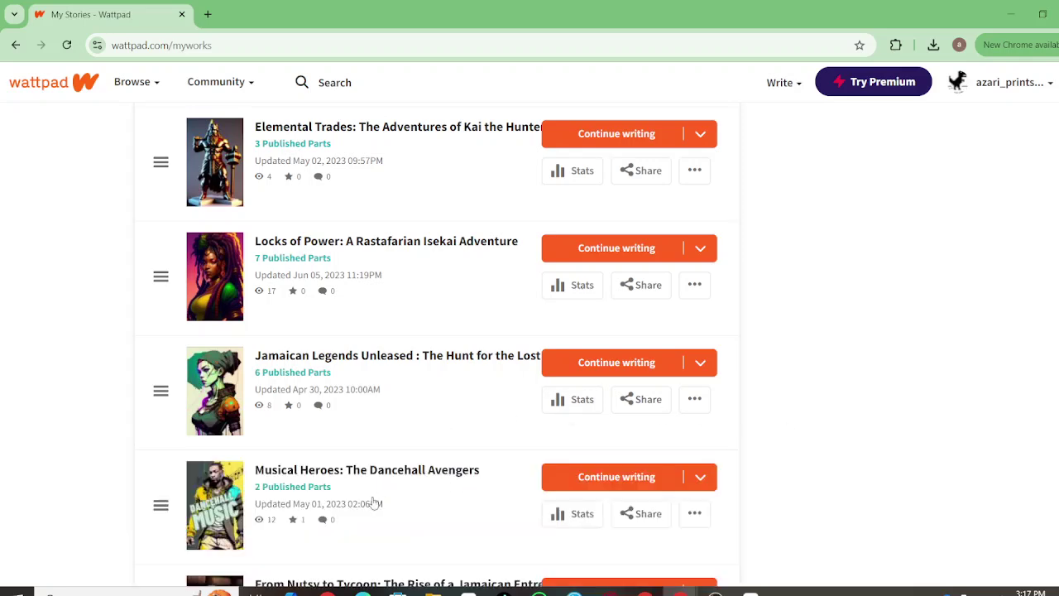
scroll(373, 502, down, 3)
scroll(373, 502, down, 4)
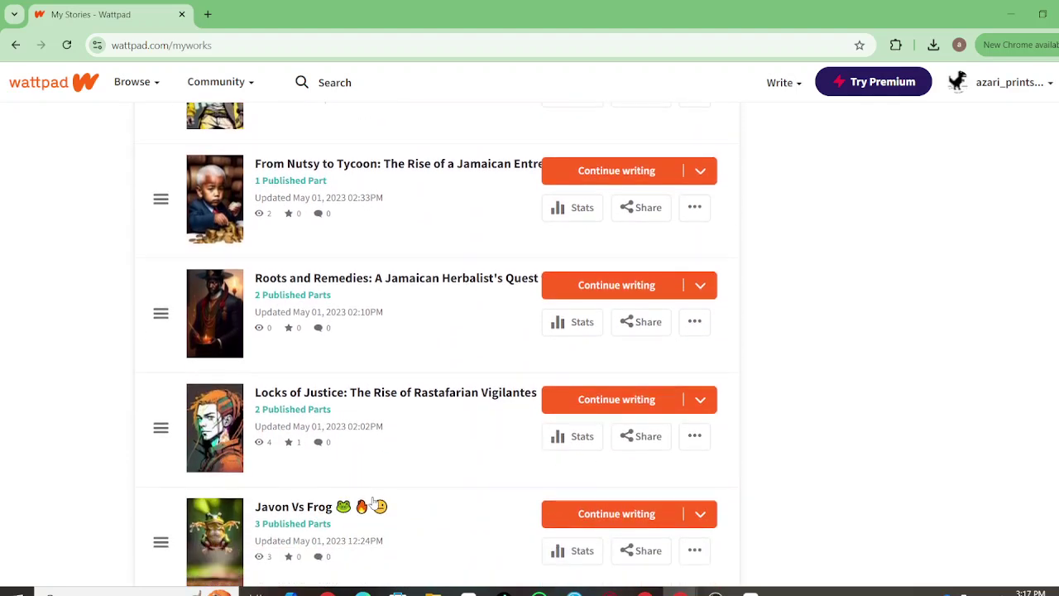
scroll(373, 502, up, 2)
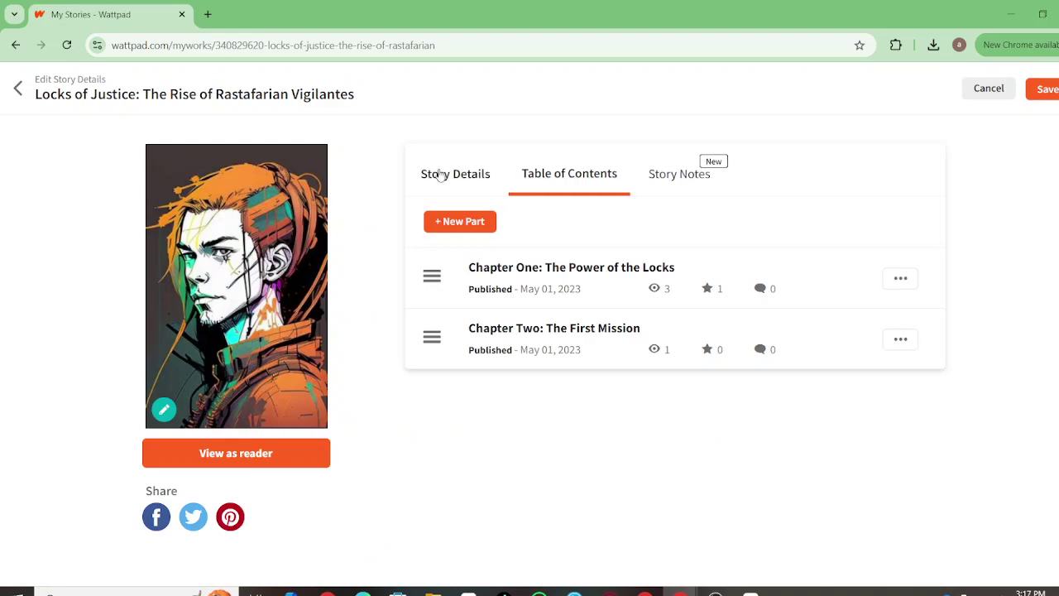
Step: Show Locks of Justice's Story Details and read its whole description
click(439, 178)
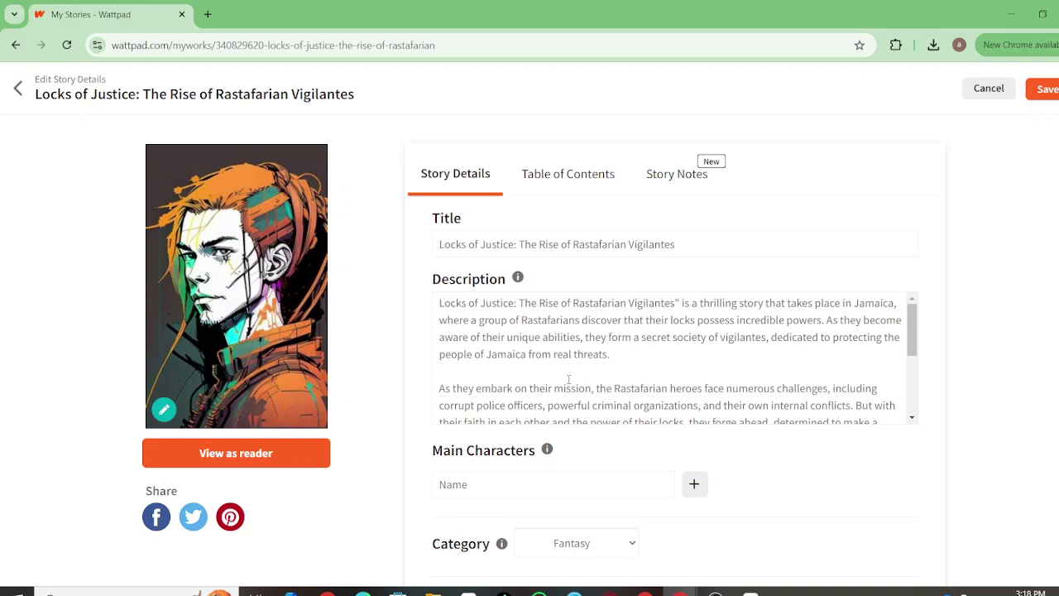
scroll(568, 379, down, 1)
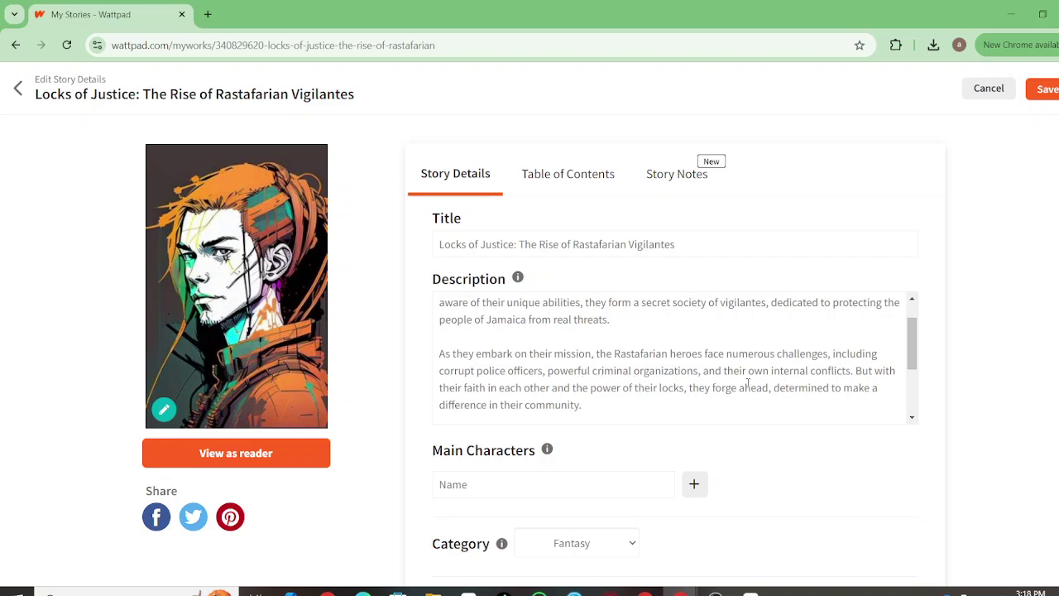
scroll(812, 386, down, 2)
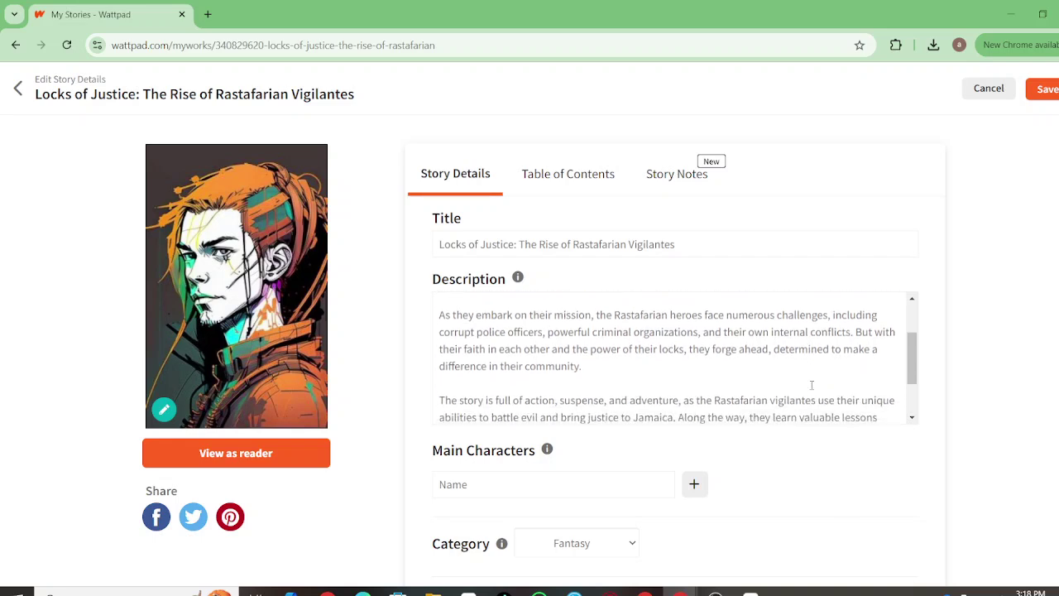
scroll(812, 387, down, 2)
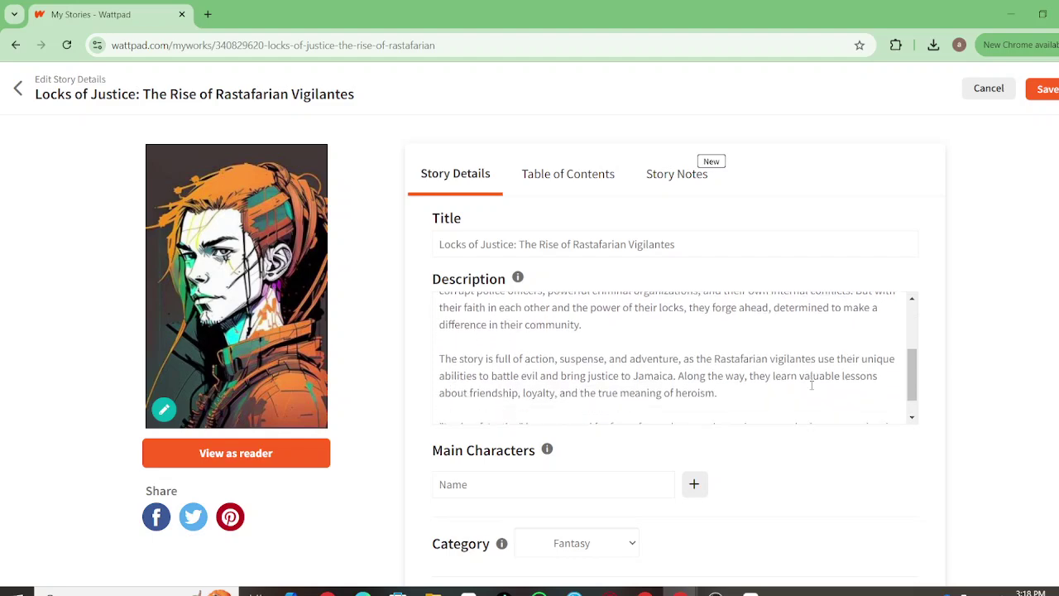
scroll(659, 351, up, 5)
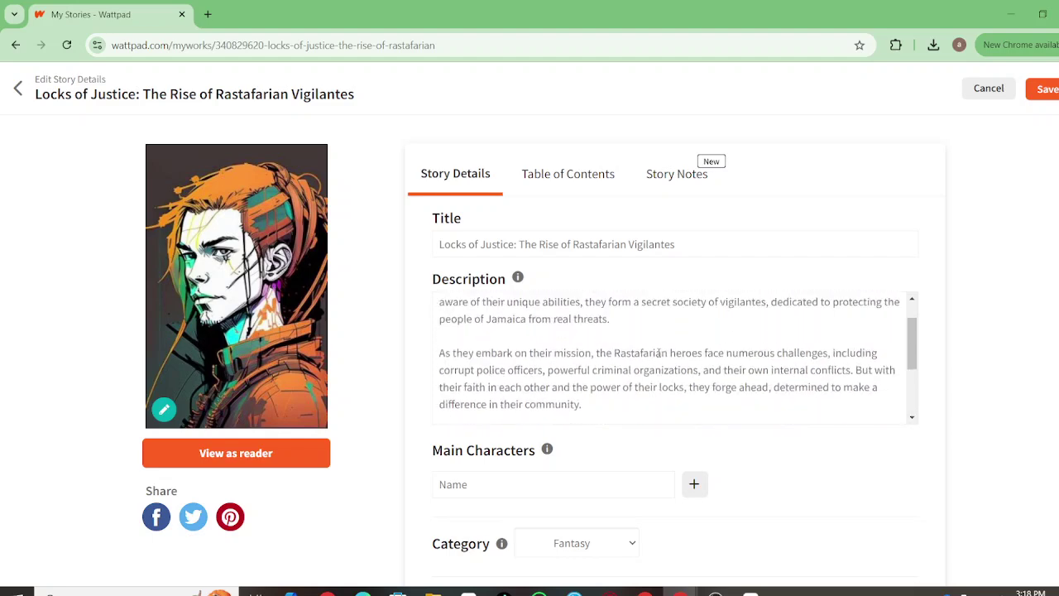
Step: Go back to My Stories and scroll down to Roots and Remedies: A Jamaican Herbalist's Quest
click(21, 89)
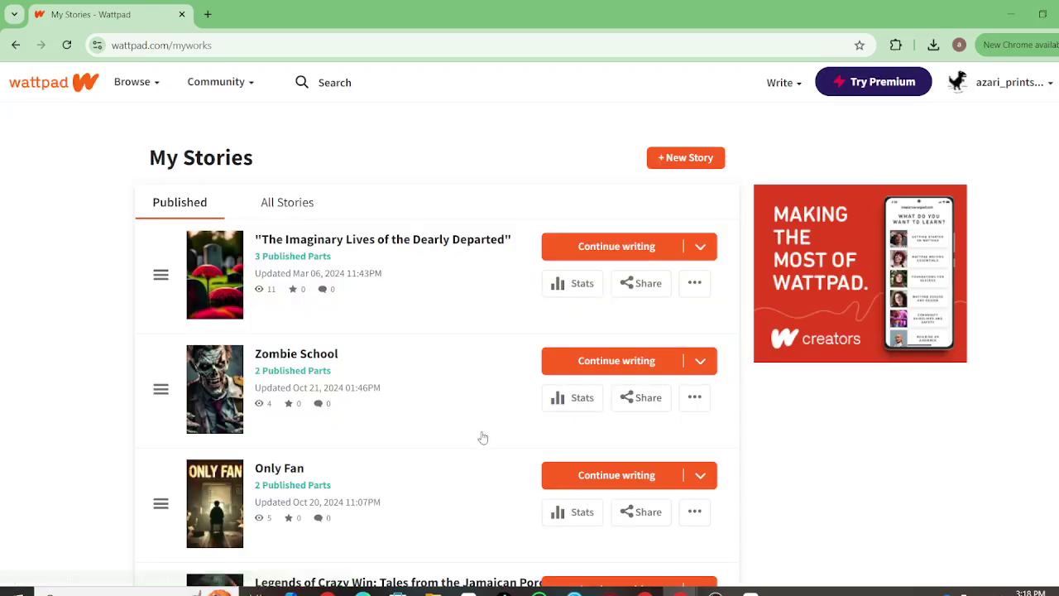
scroll(482, 437, down, 10)
scroll(483, 437, down, 15)
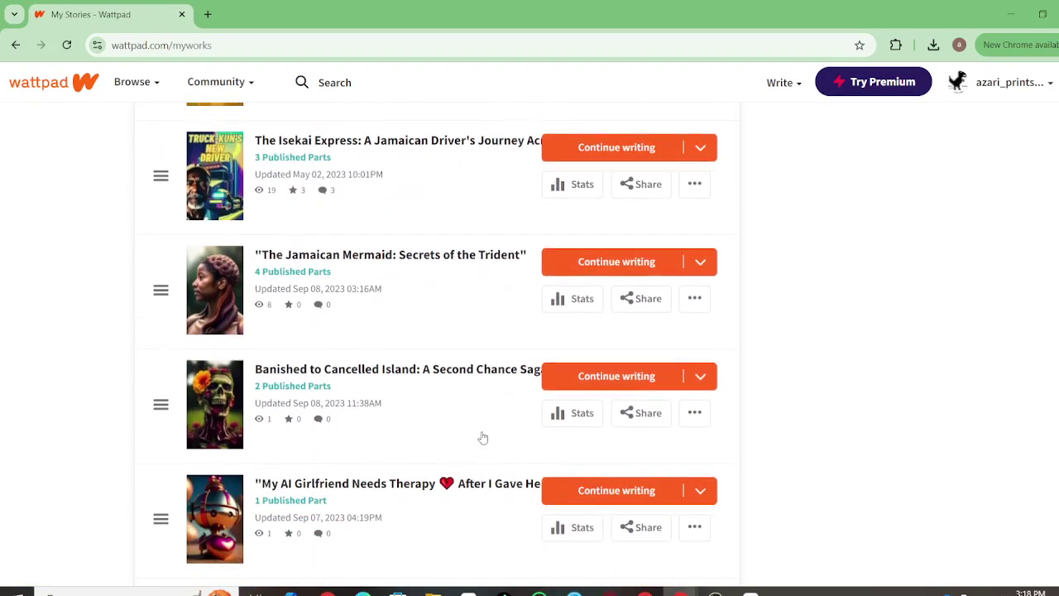
scroll(483, 437, down, 15)
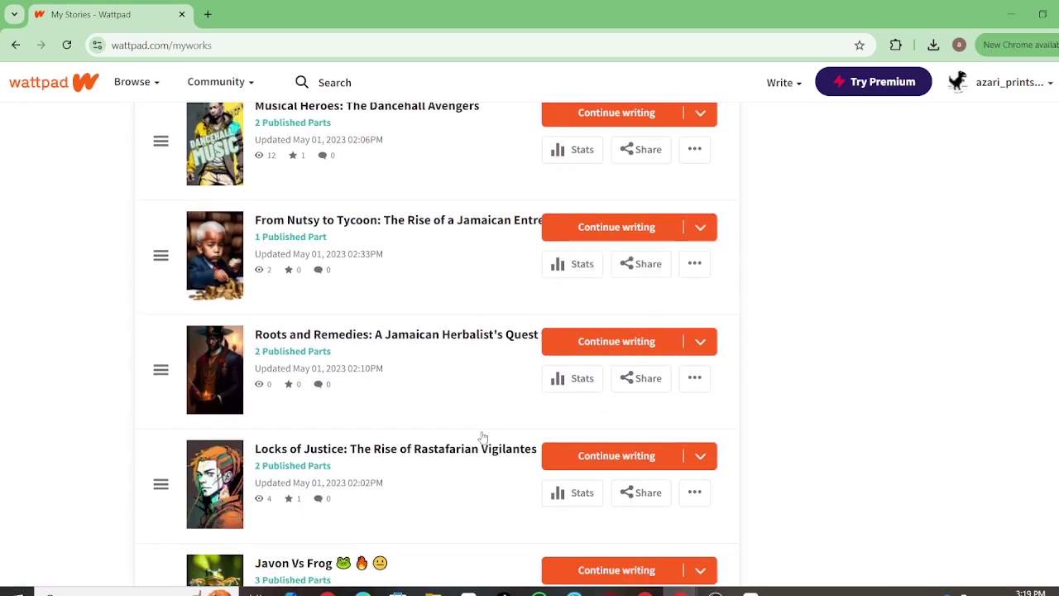
scroll(484, 437, down, 2)
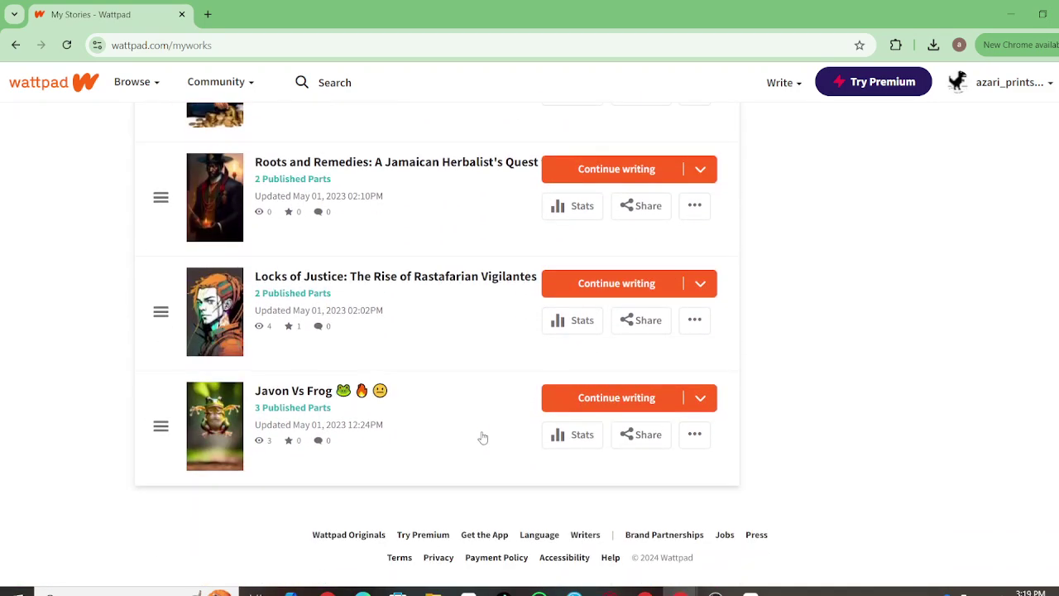
scroll(484, 436, up, 1)
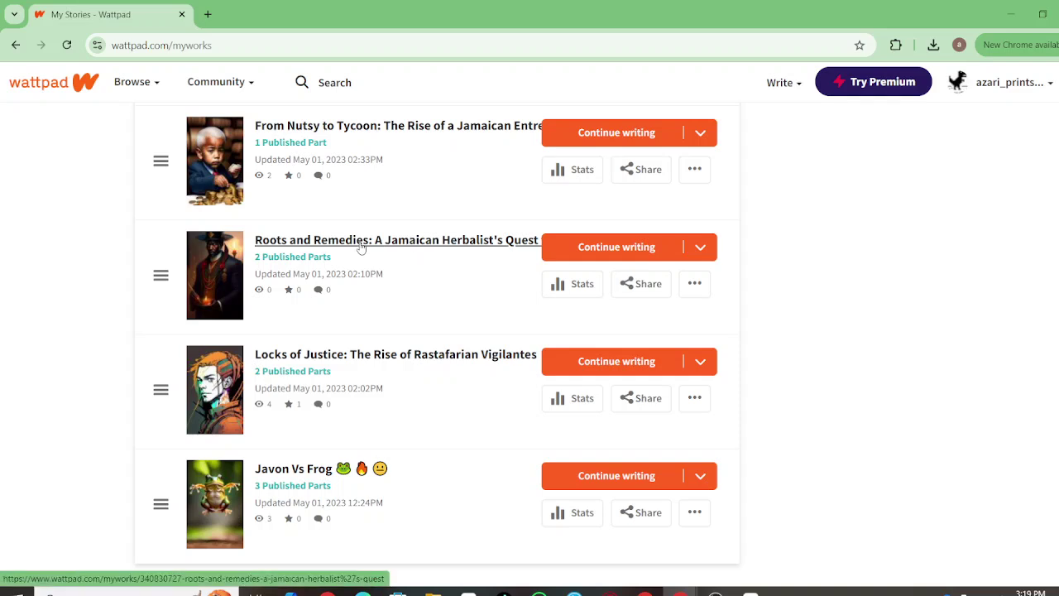
Step: Open Roots and Remedies' Story Details tab and scroll through its description
click(476, 242)
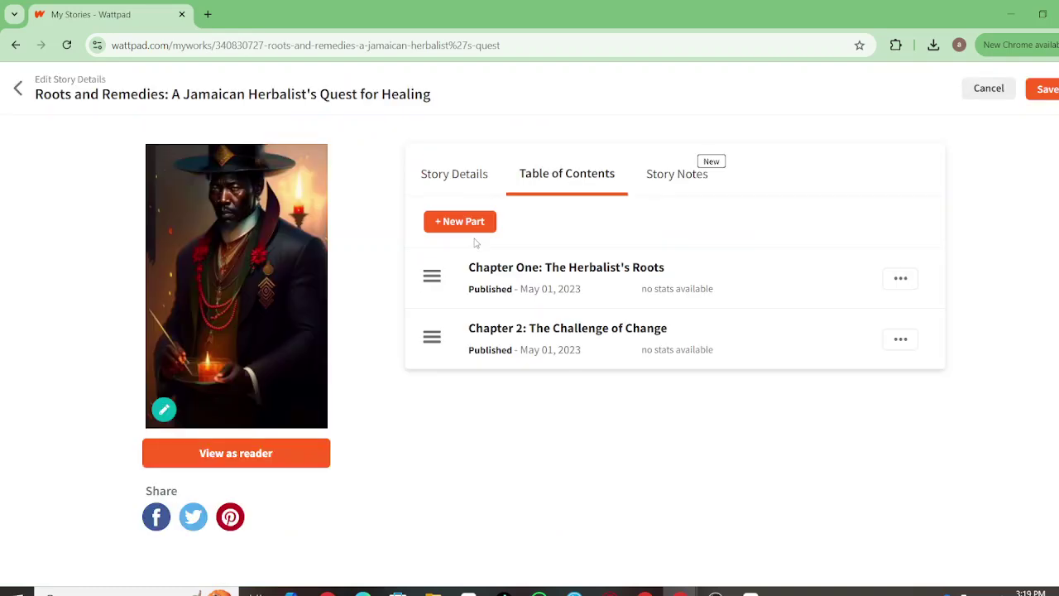
click(448, 175)
scroll(686, 332, down, 1)
scroll(687, 333, up, 1)
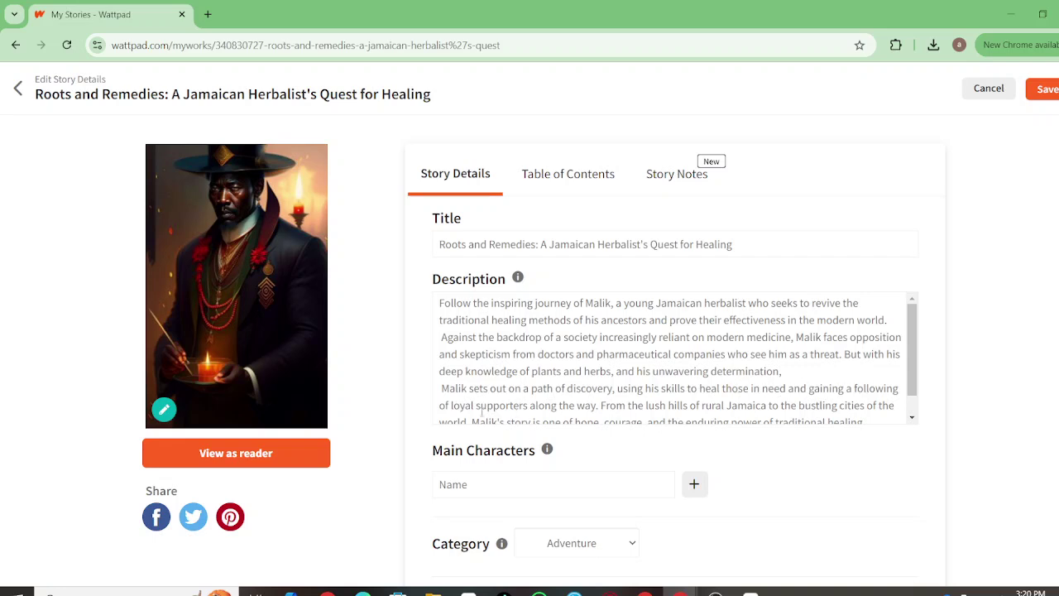
scroll(575, 401, down, 1)
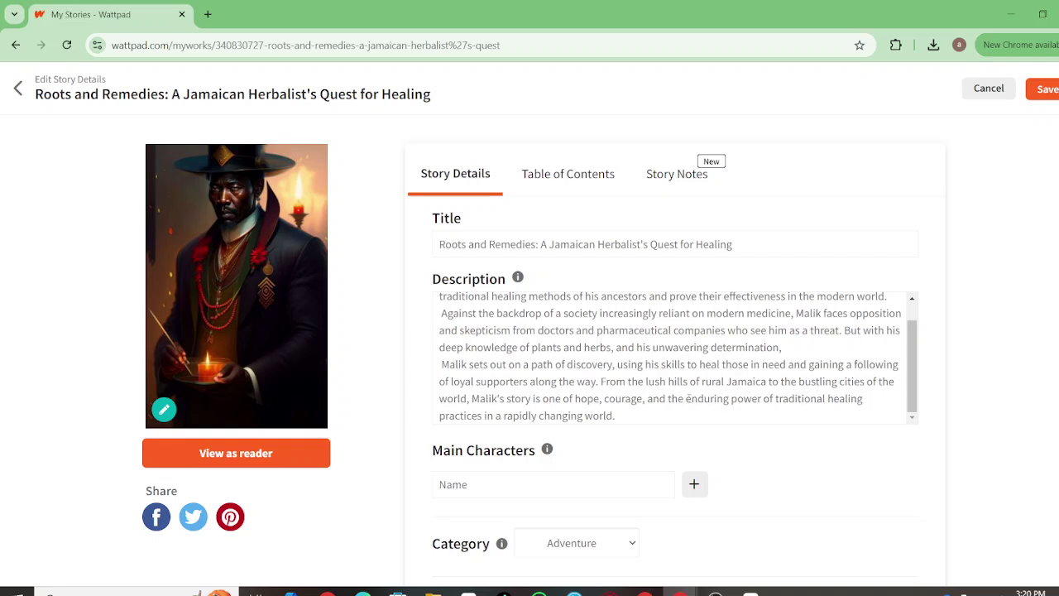
scroll(585, 390, down, 1)
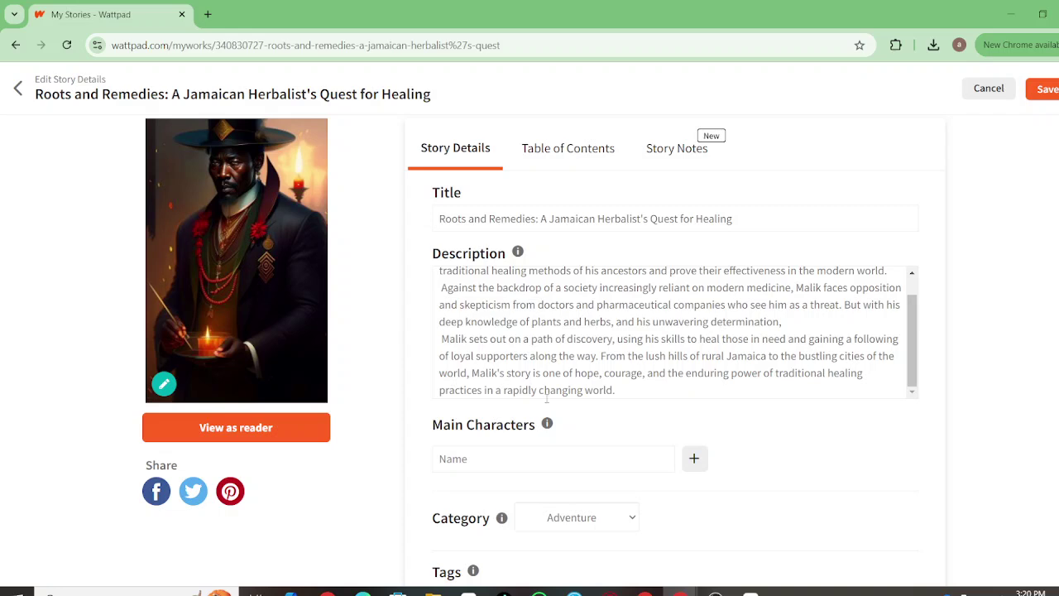
scroll(421, 274, up, 1)
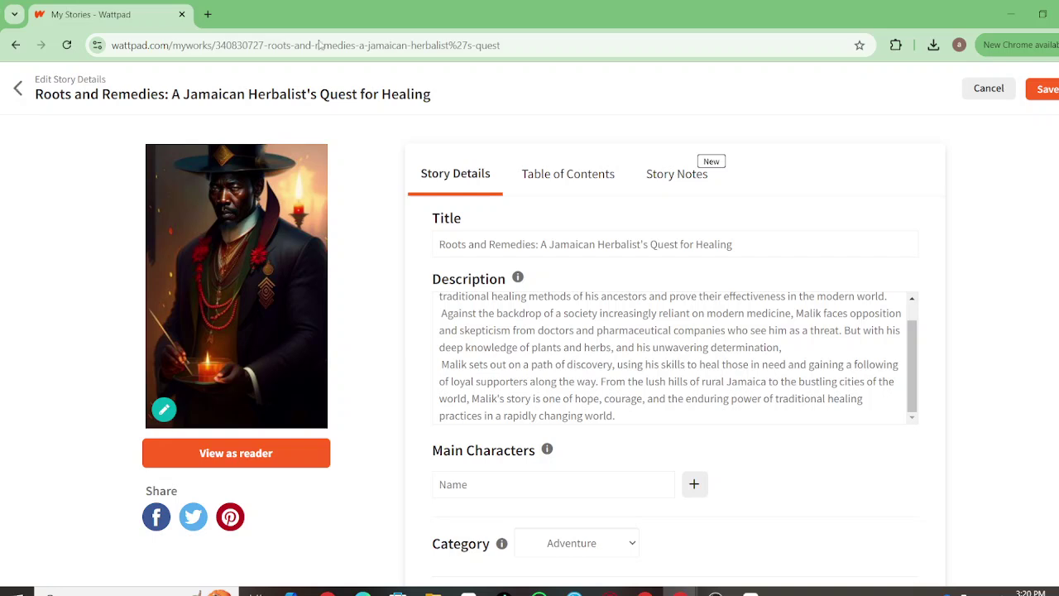
Step: Return to My Stories and scroll down to Locks of Power: A Rastafarian Isekai Adventure
click(24, 97)
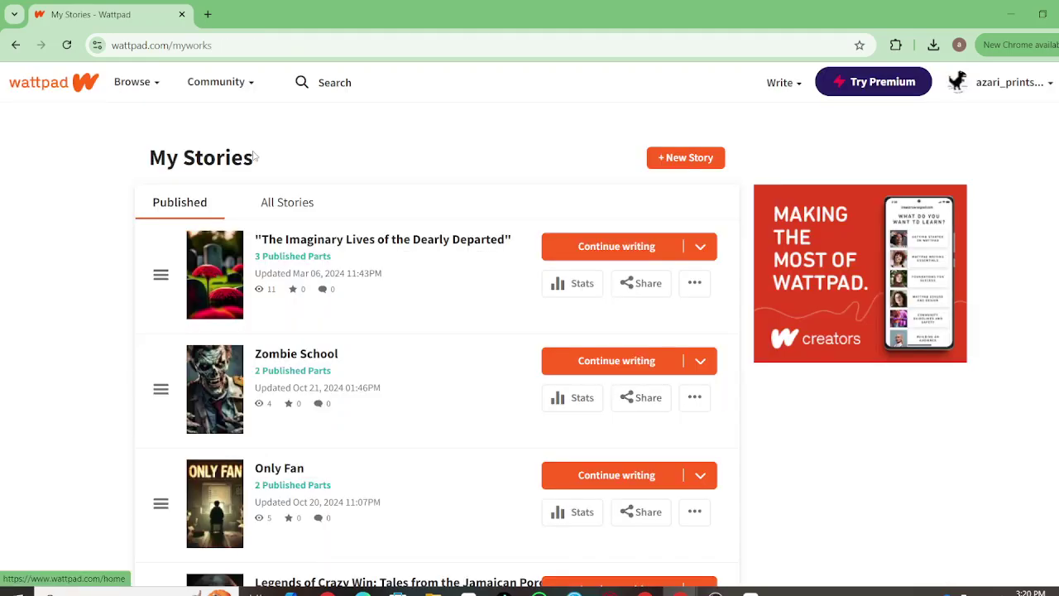
scroll(390, 286, down, 10)
scroll(392, 286, down, 15)
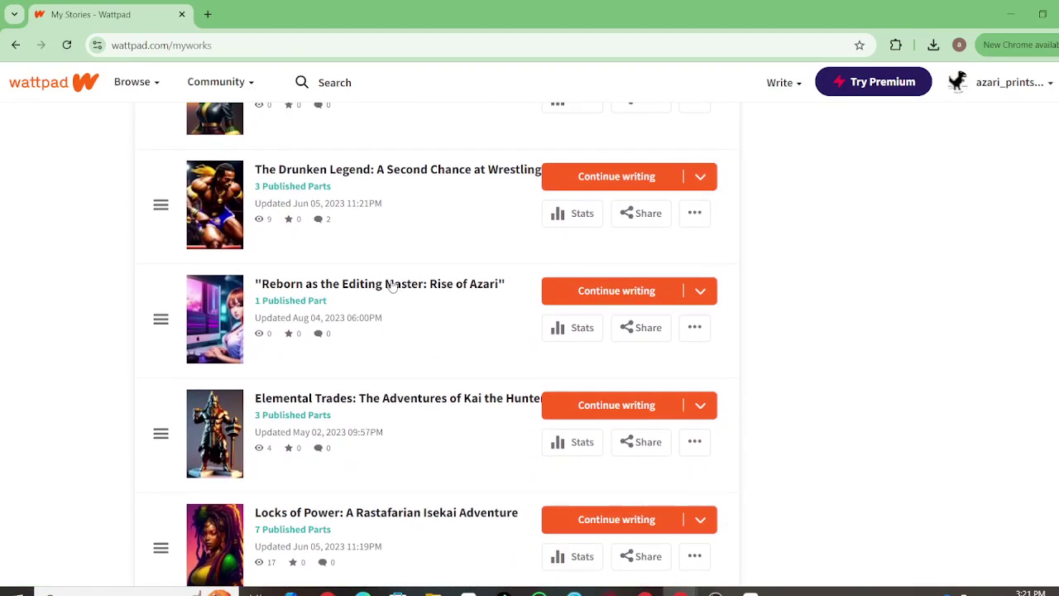
scroll(392, 287, down, 3)
scroll(392, 287, down, 1)
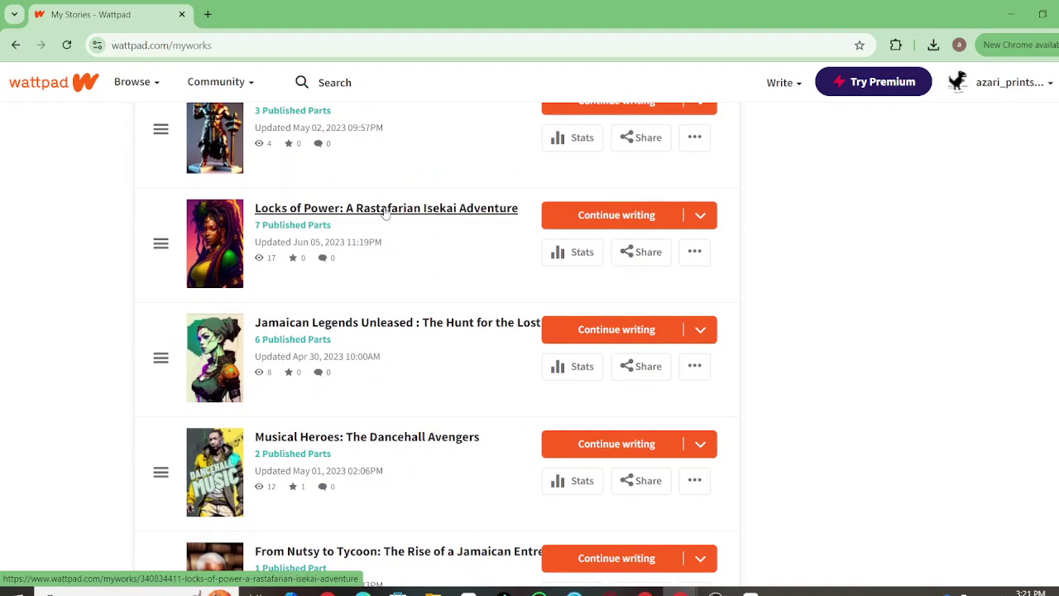
Step: Open Locks of Power and show its Story Details tab with title, description and Adventure category
click(385, 212)
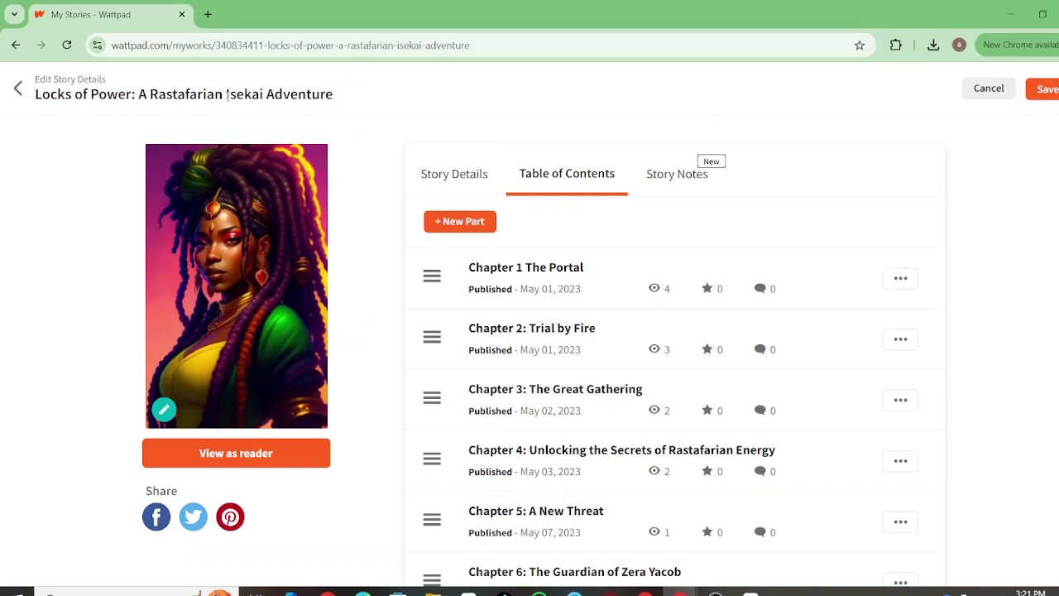
click(456, 186)
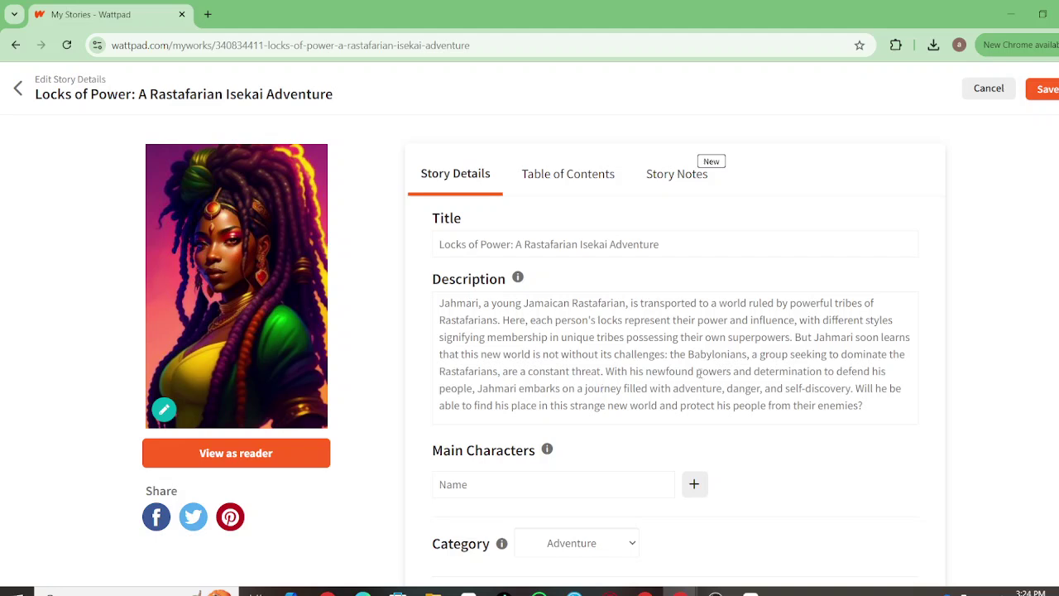
Step: Place the cursor in the Locks of Power description without changing it
click(705, 388)
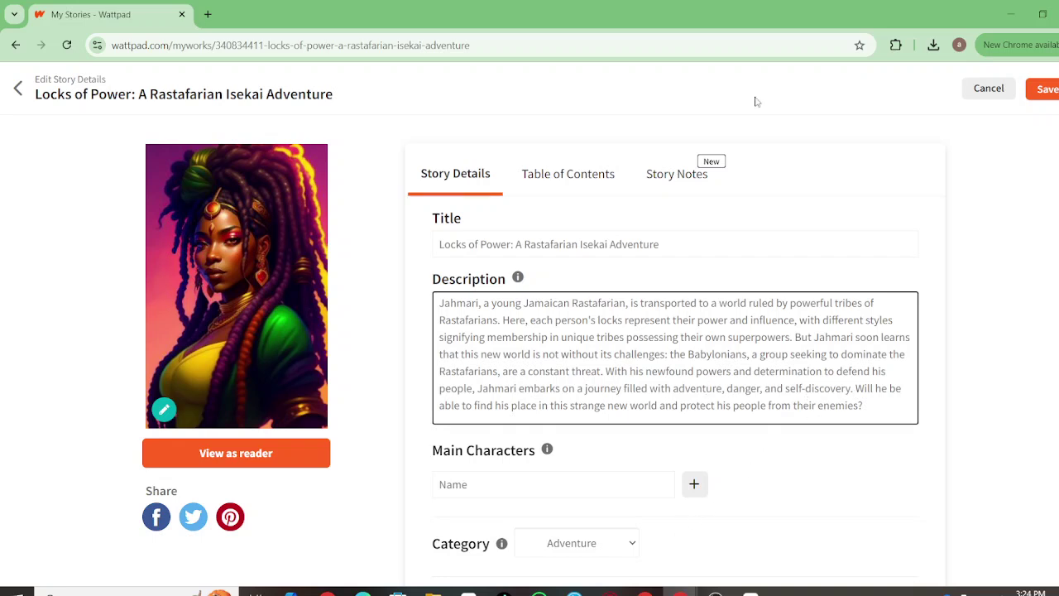
Step: In the YouTube channel window, replace the 'jamaica' channel search with 'isekai'
click(329, 592)
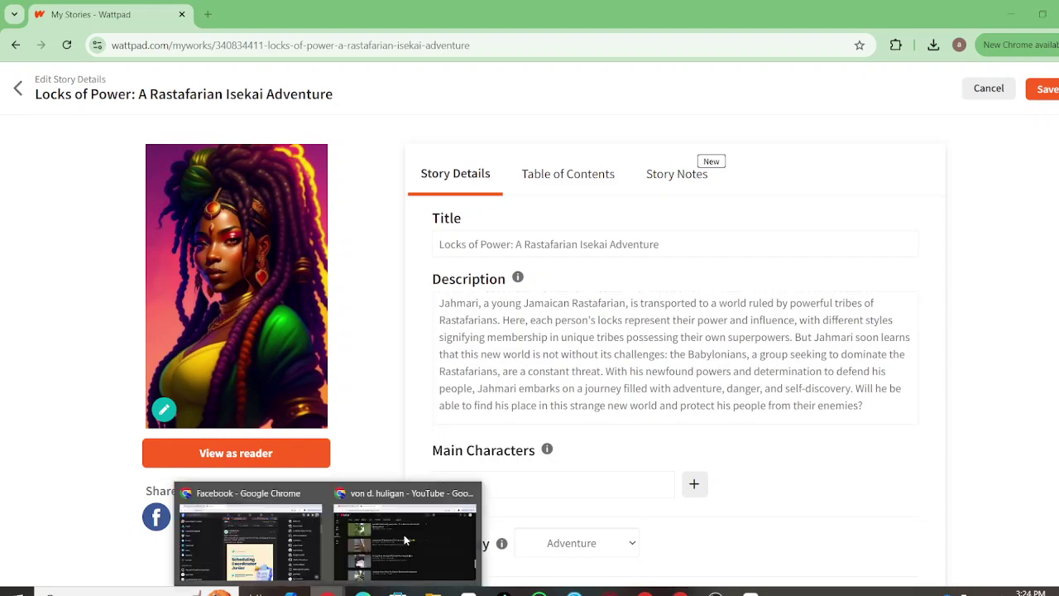
click(404, 534)
click(529, 118)
key(BackSpace)
key(BackSpace)
key(BackSpace)
key(BackSpace)
key(BackSpace)
key(BackSpace)
key(BackSpace)
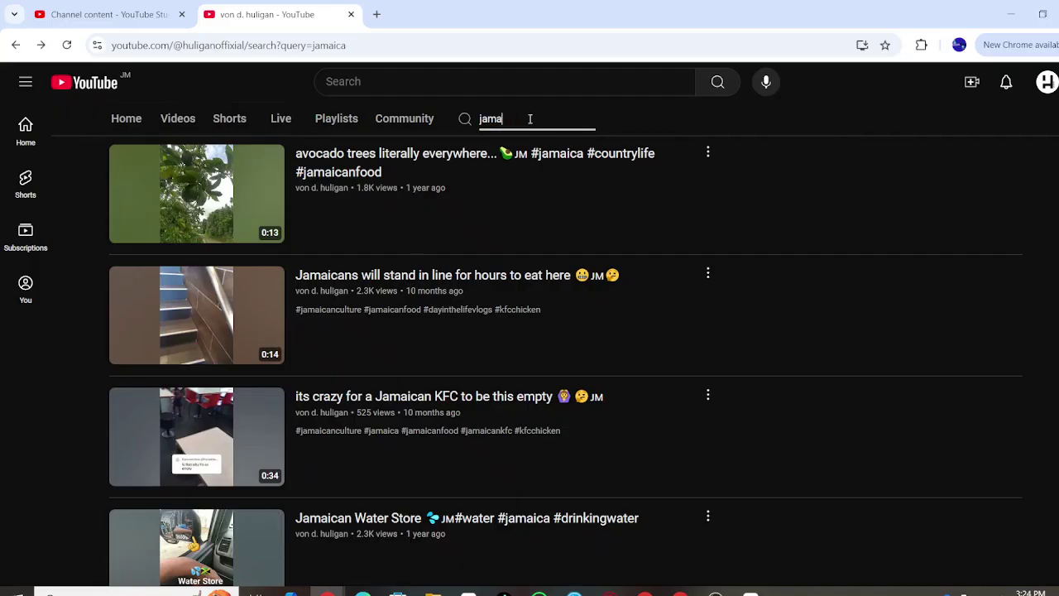
text(isekai)
key(Return)
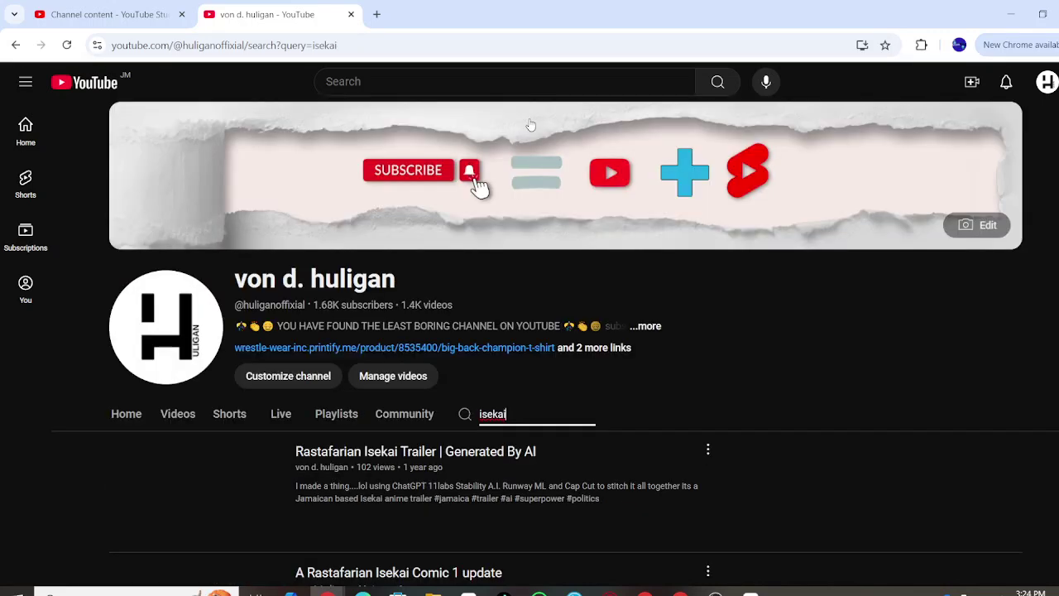
Step: Browse the isekai results and open the Rastafarian Isekai Trailer
scroll(552, 284, down, 1)
scroll(550, 284, down, 1)
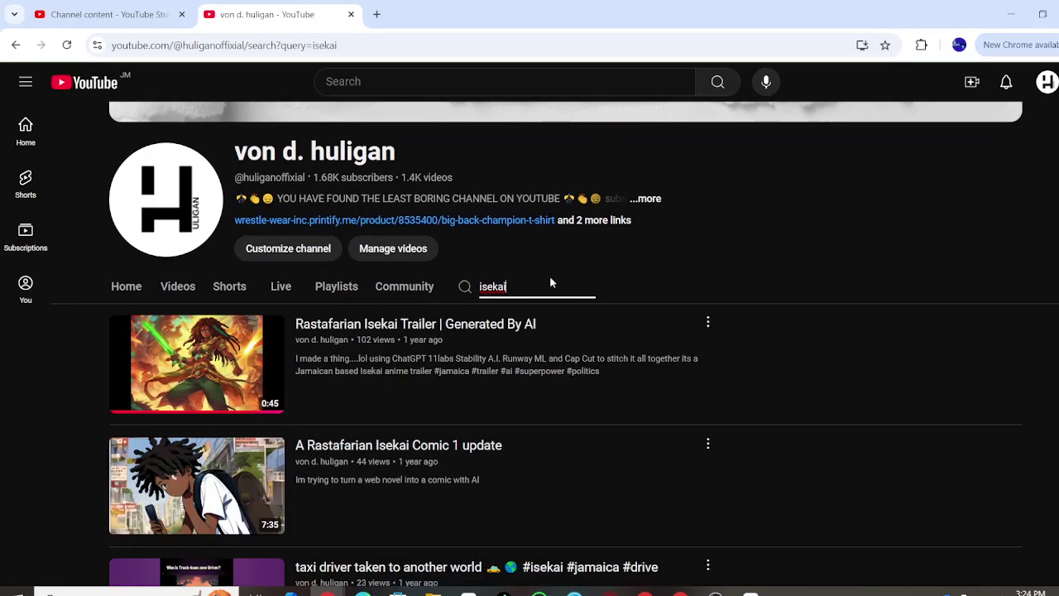
scroll(579, 413, down, 2)
scroll(579, 428, down, 1)
scroll(579, 428, up, 4)
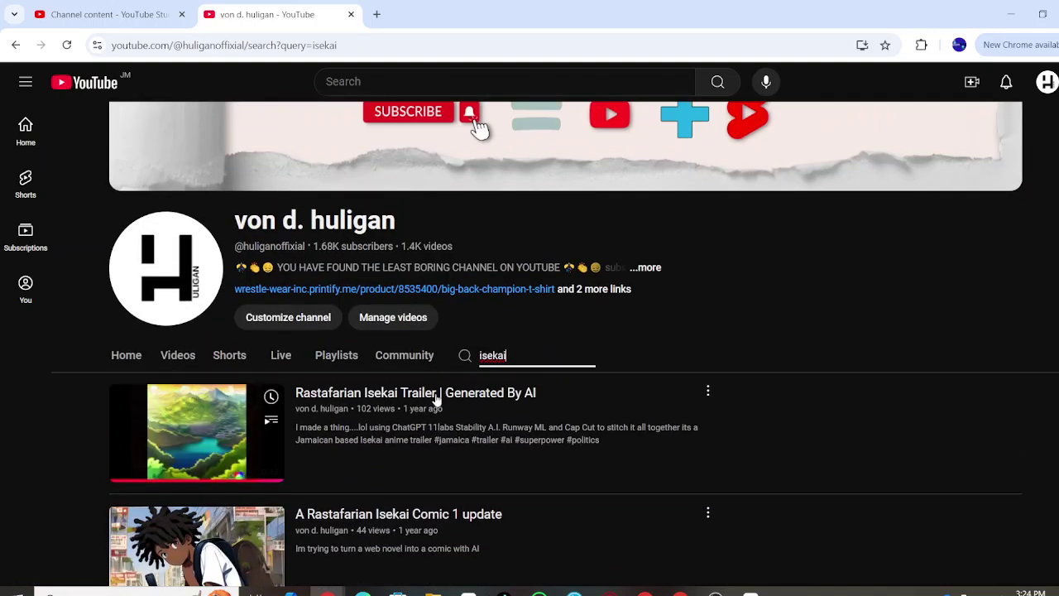
click(439, 399)
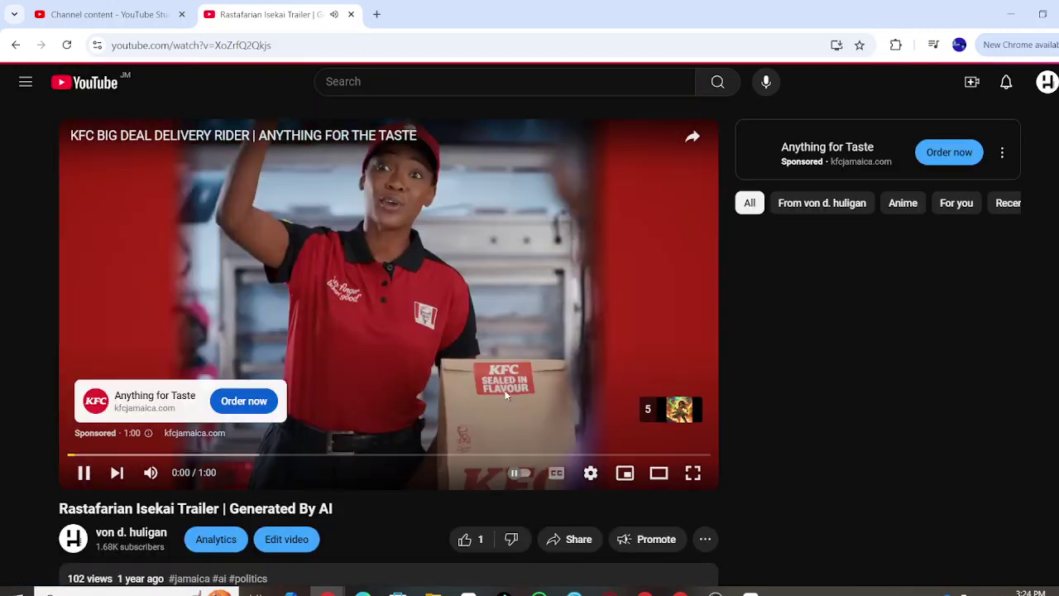
Step: Raise the volume, skip the KFC ad, and pause the trailer on its 'Thanks for Watching' screen at 0:40
key(XF86AudioRaiseVolume)
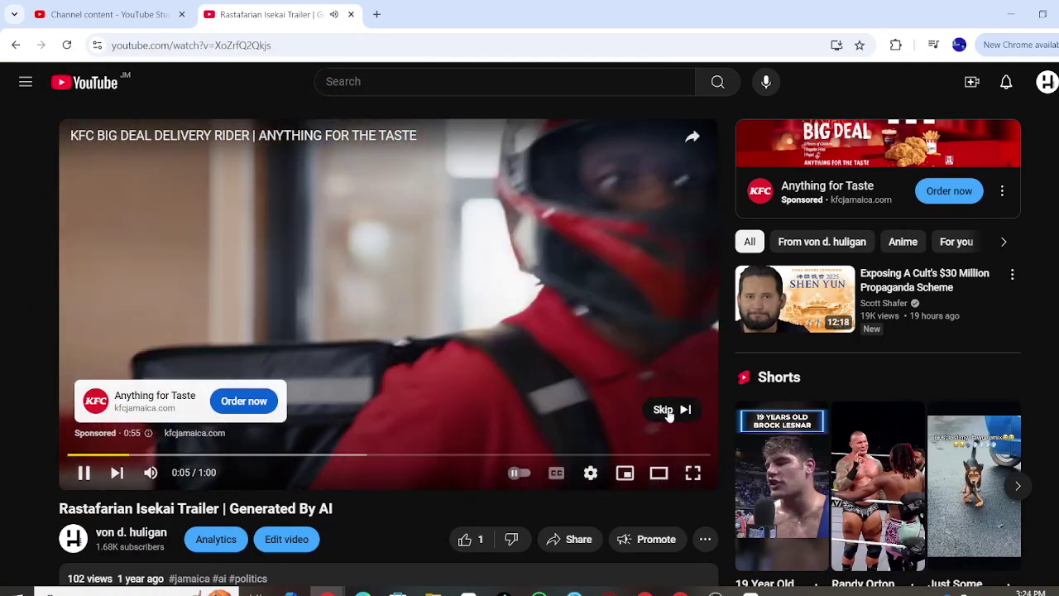
click(669, 412)
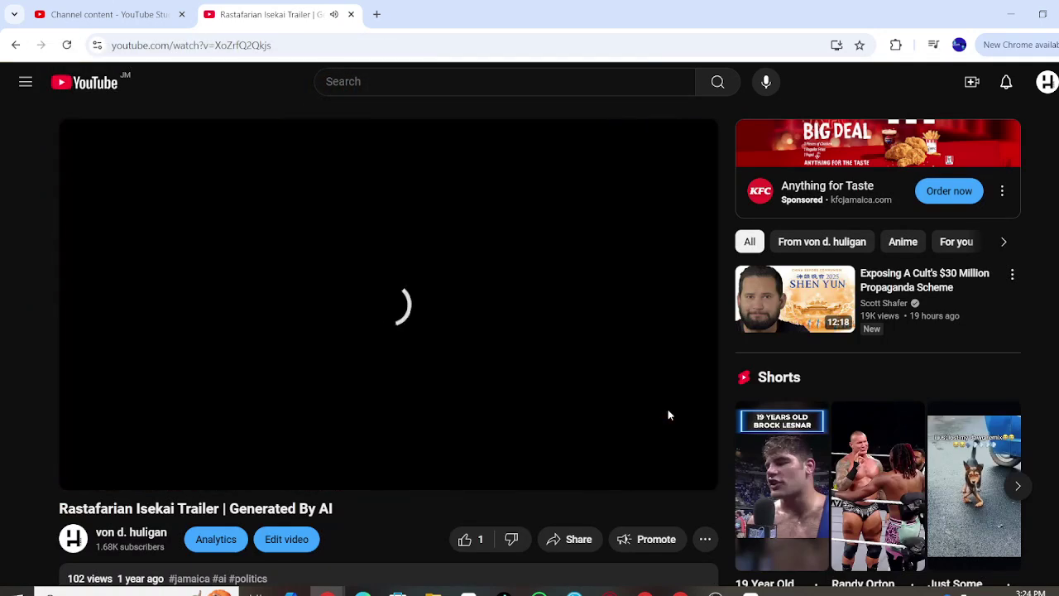
key(XF86AudioRaiseVolume)
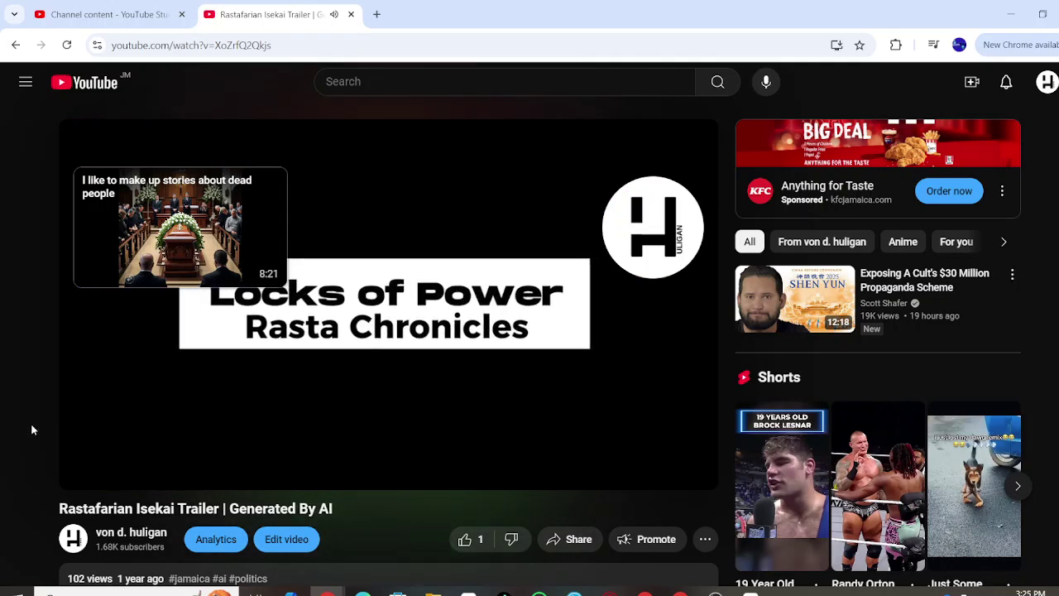
mouse_move(81, 468)
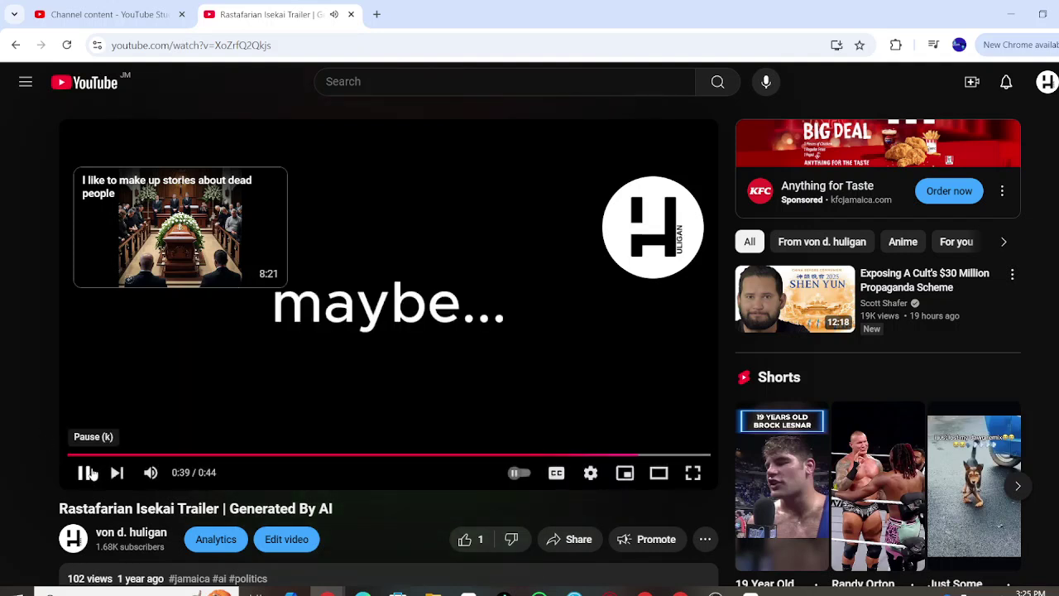
click(85, 472)
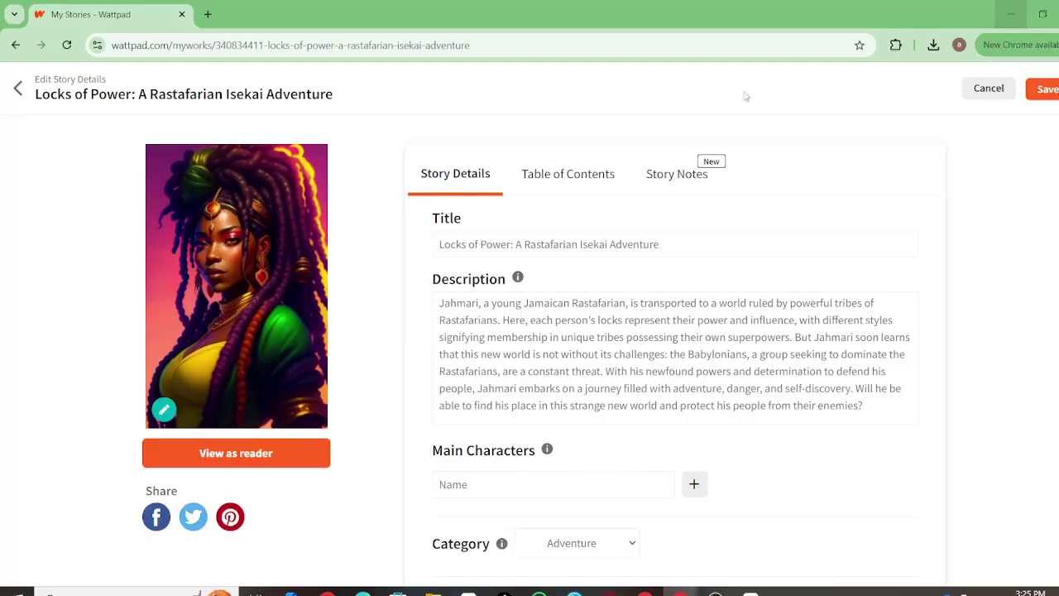
click(1010, 14)
scroll(555, 306, down, 4)
scroll(557, 324, up, 4)
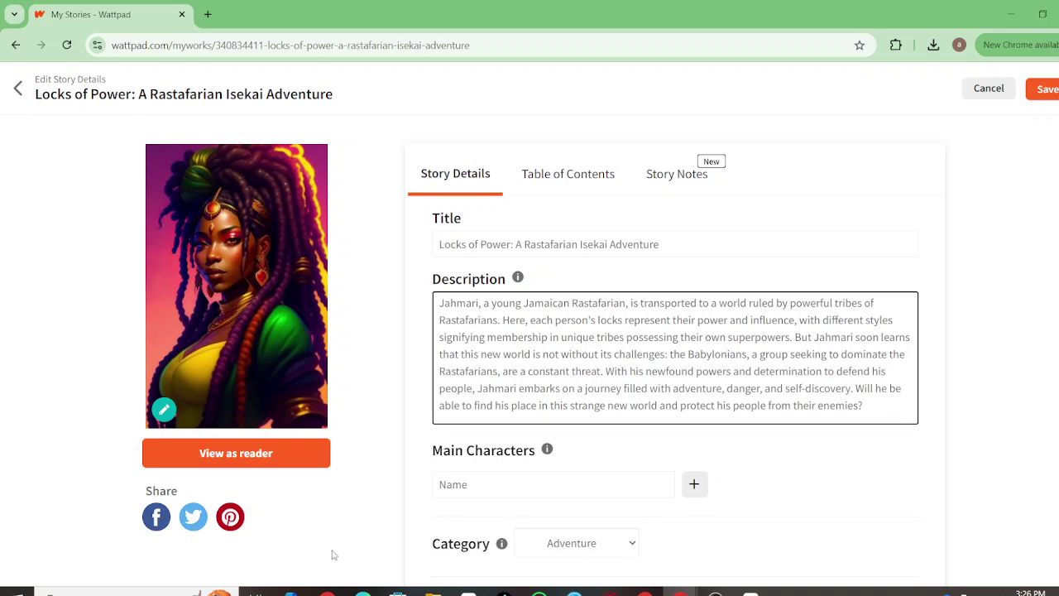
mouse_move(327, 591)
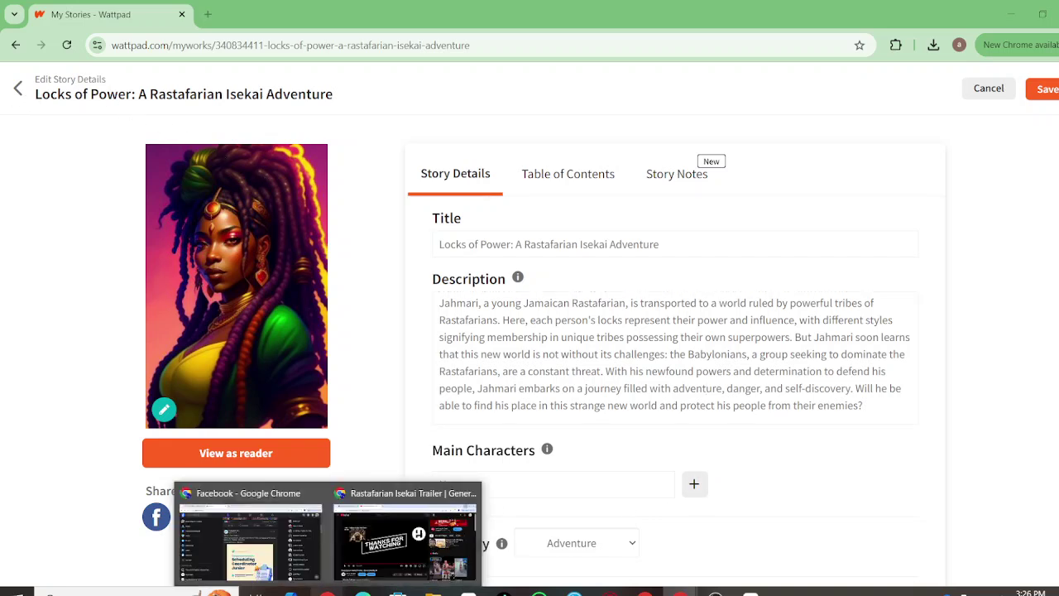
click(422, 550)
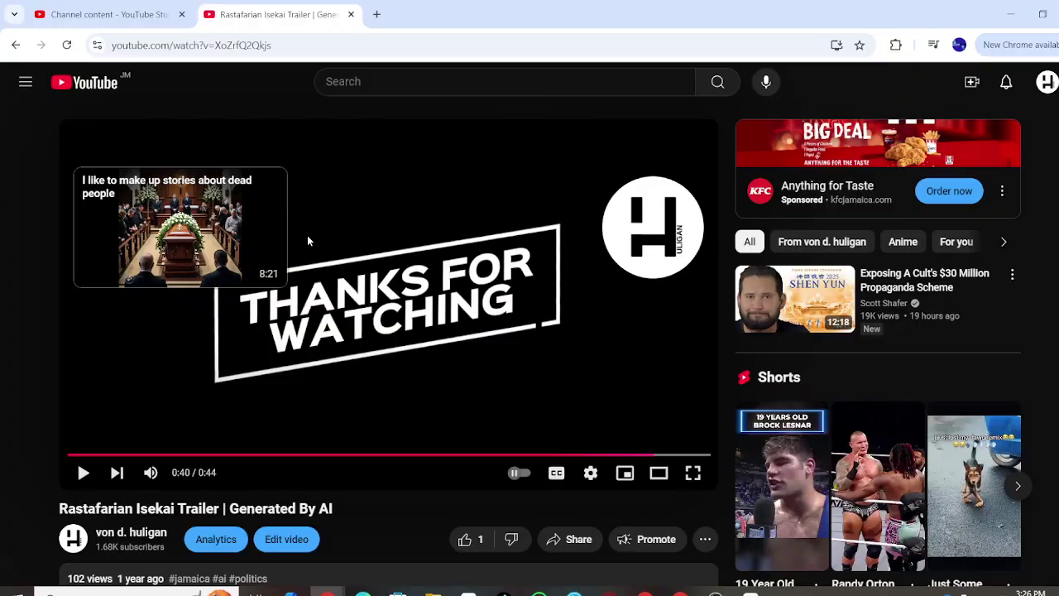
Step: Return to the channel's isekai search results and scroll down the video list
click(15, 46)
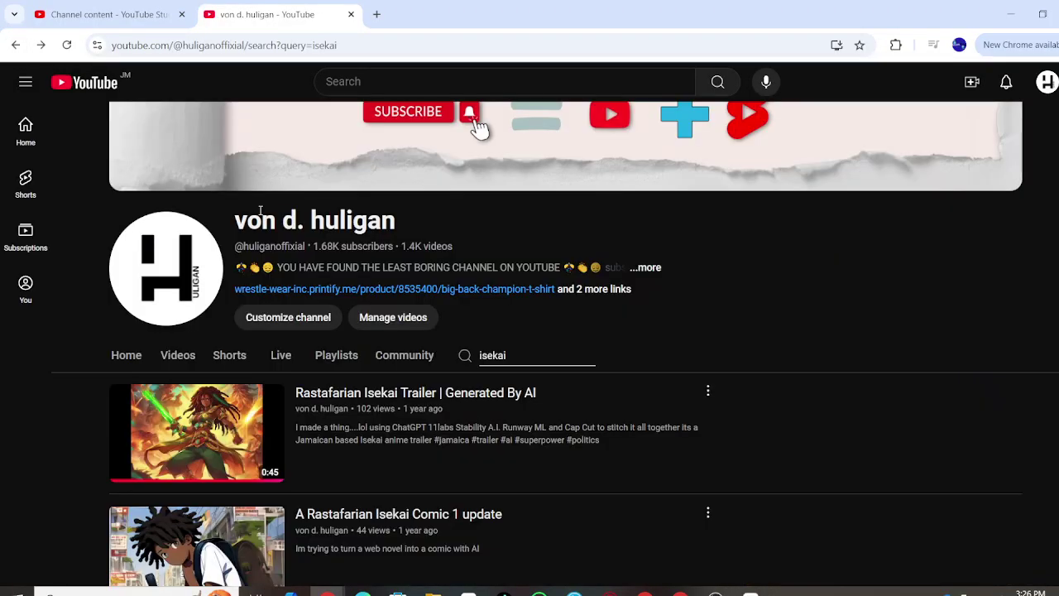
scroll(461, 378, down, 4)
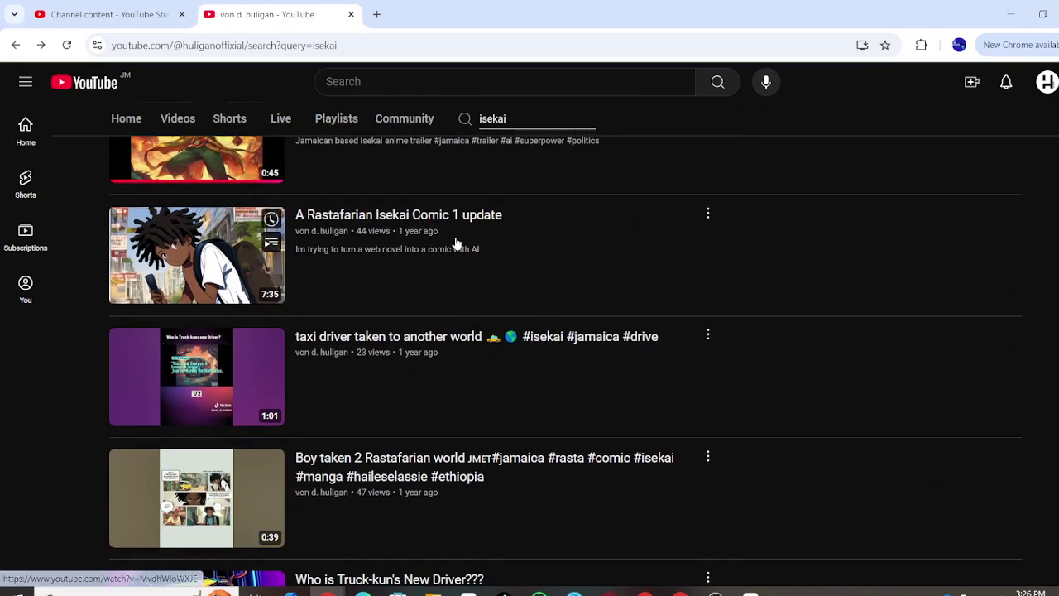
scroll(432, 235, down, 2)
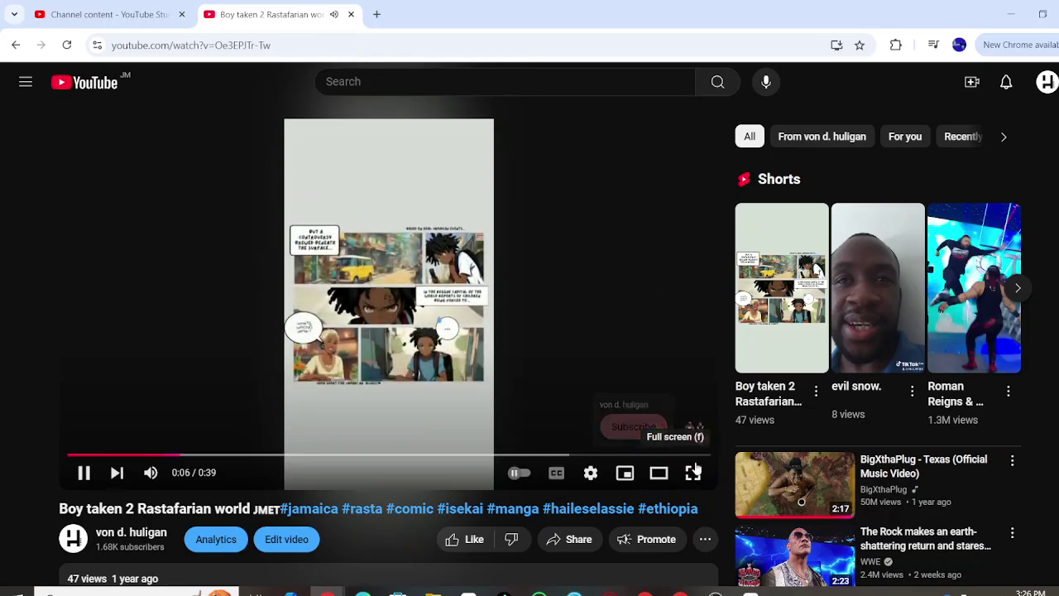
Step: Watch Boy taken 2 Rastafarian world full screen, pause it at 0:19, and exit full screen
click(693, 469)
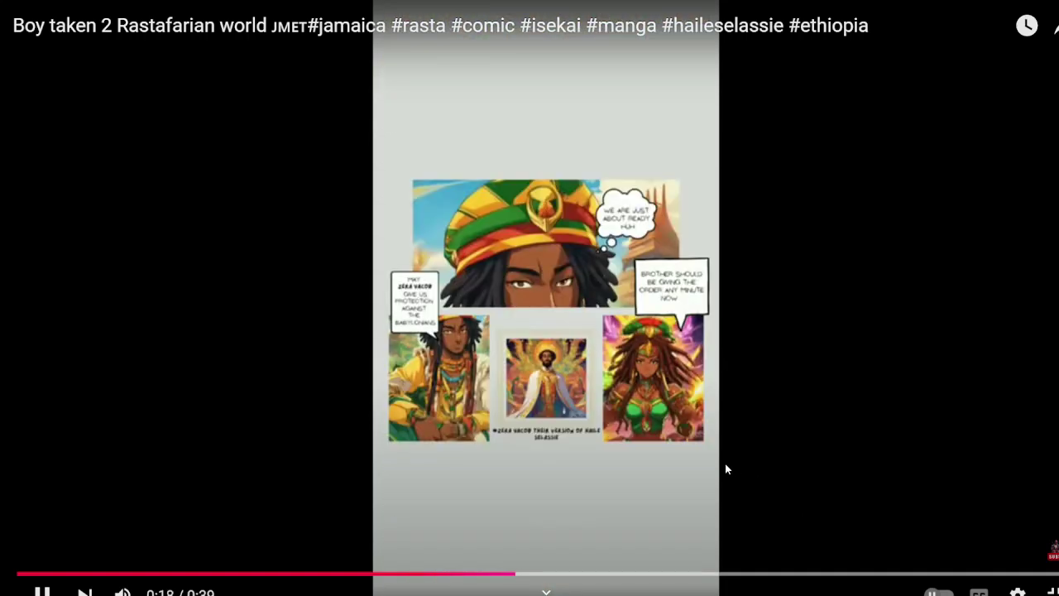
click(687, 422)
key(Escape)
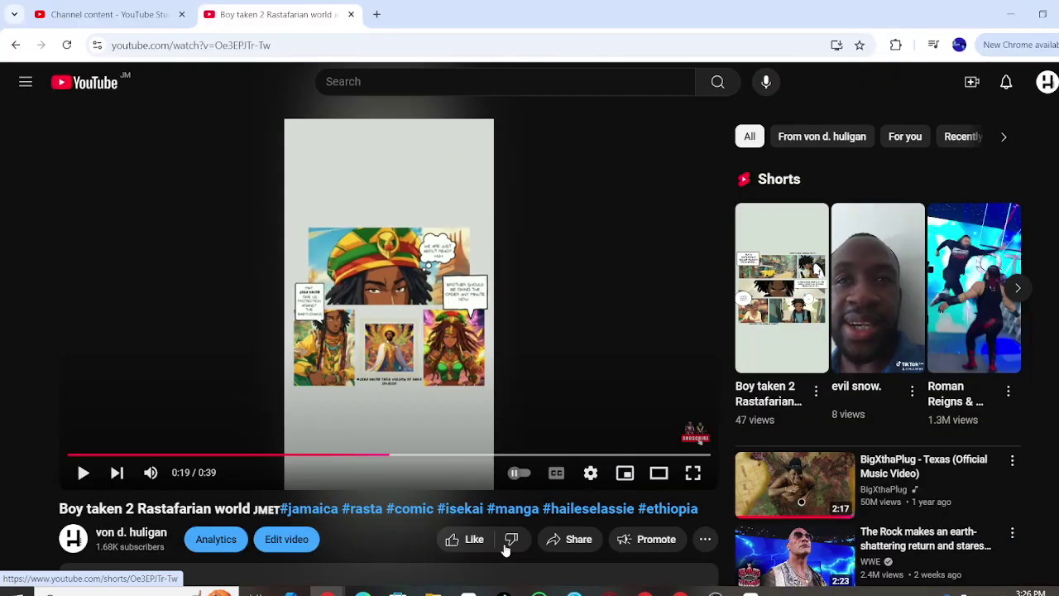
mouse_move(539, 591)
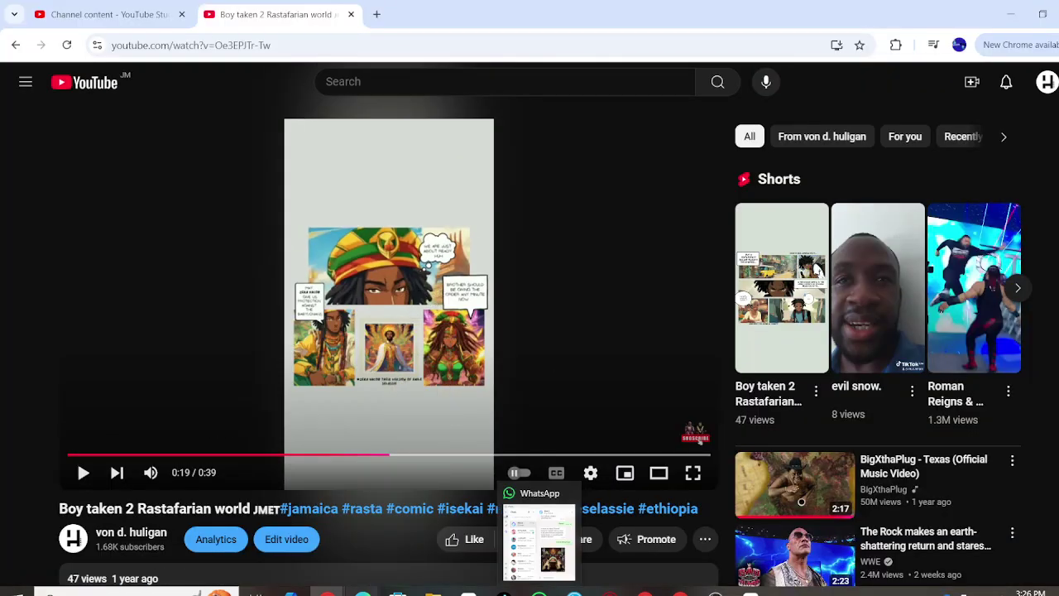
mouse_move(434, 590)
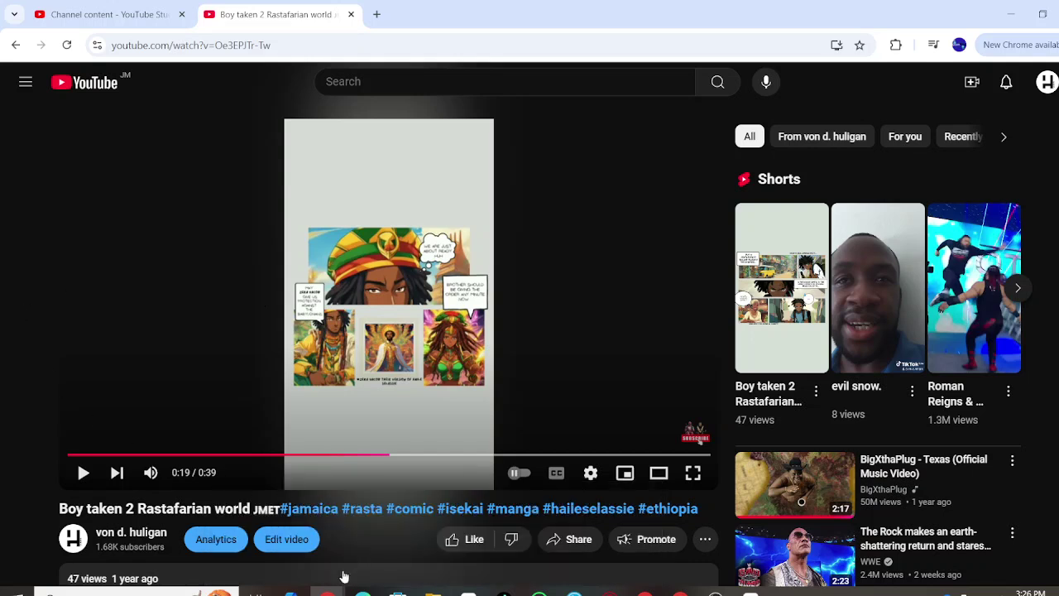
mouse_move(328, 591)
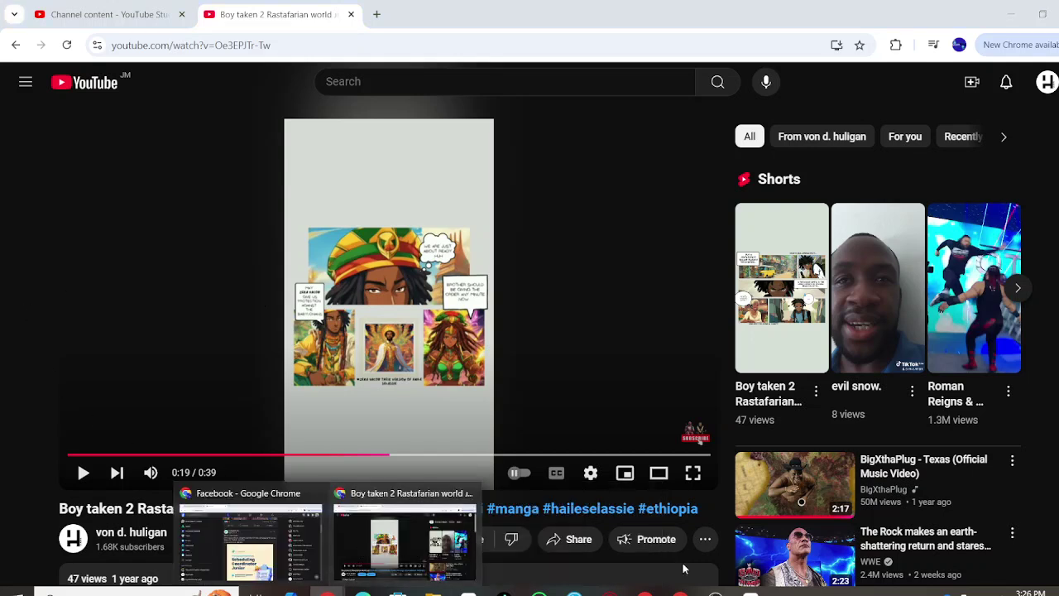
Step: Bring the Wattpad window forward and go back to the My Stories list
mouse_move(678, 591)
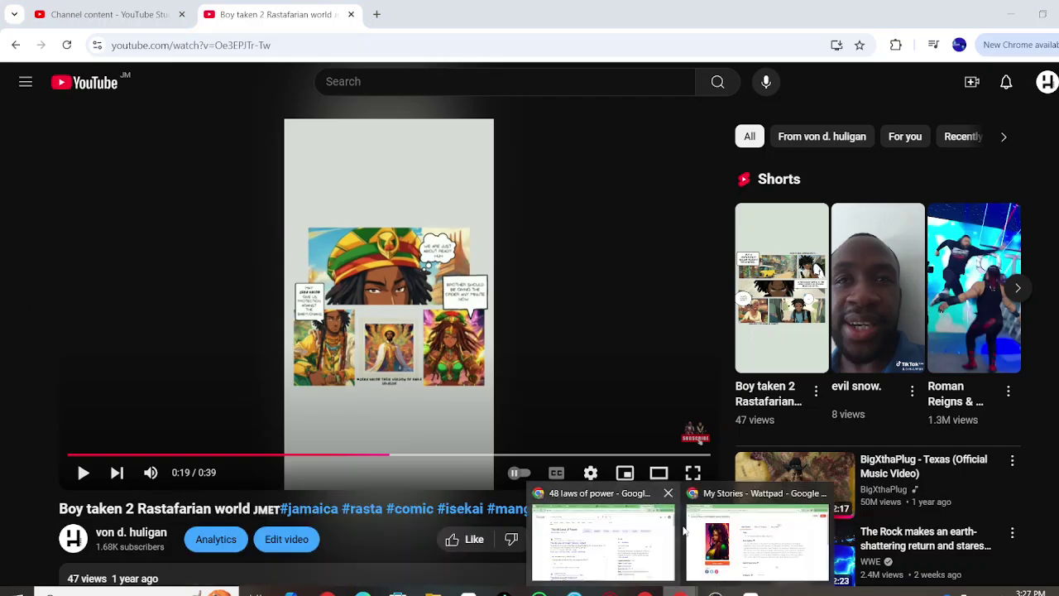
click(746, 531)
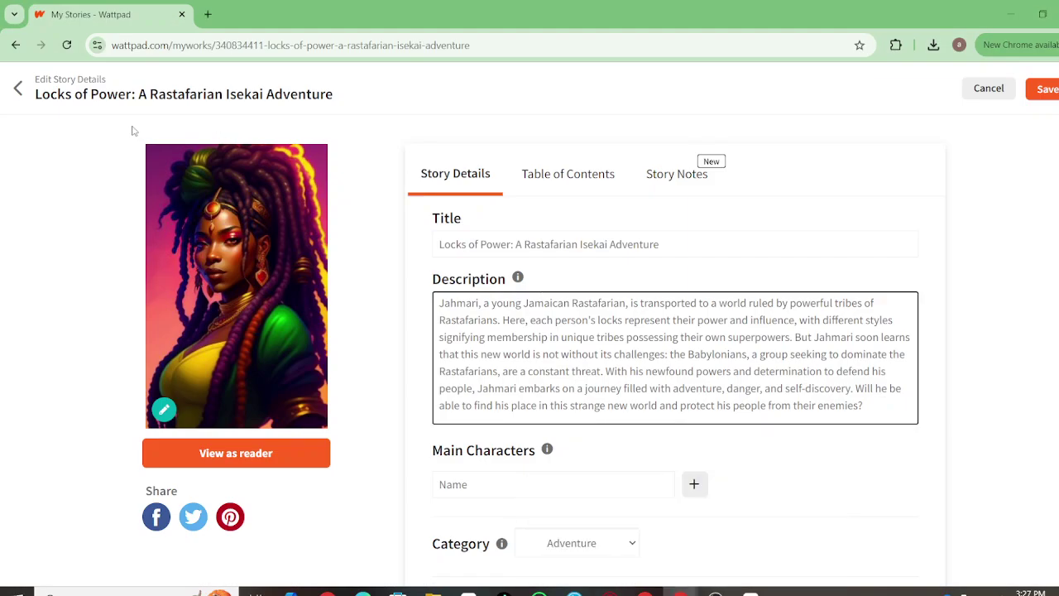
click(22, 93)
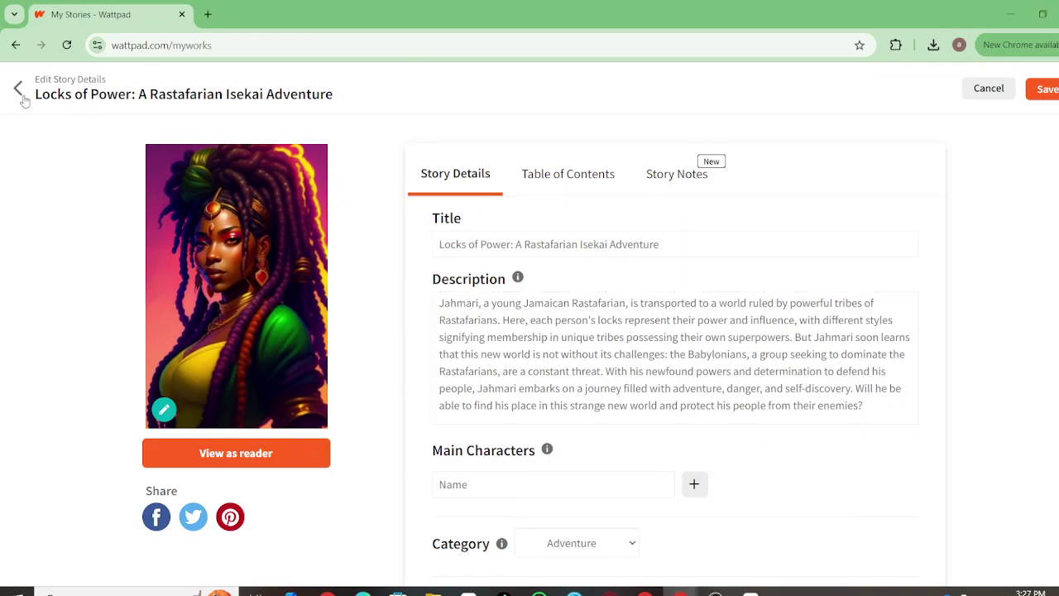
Step: Scroll through the whole story list and open Musical Heroes: The Dancehall Avengers
scroll(477, 425, down, 10)
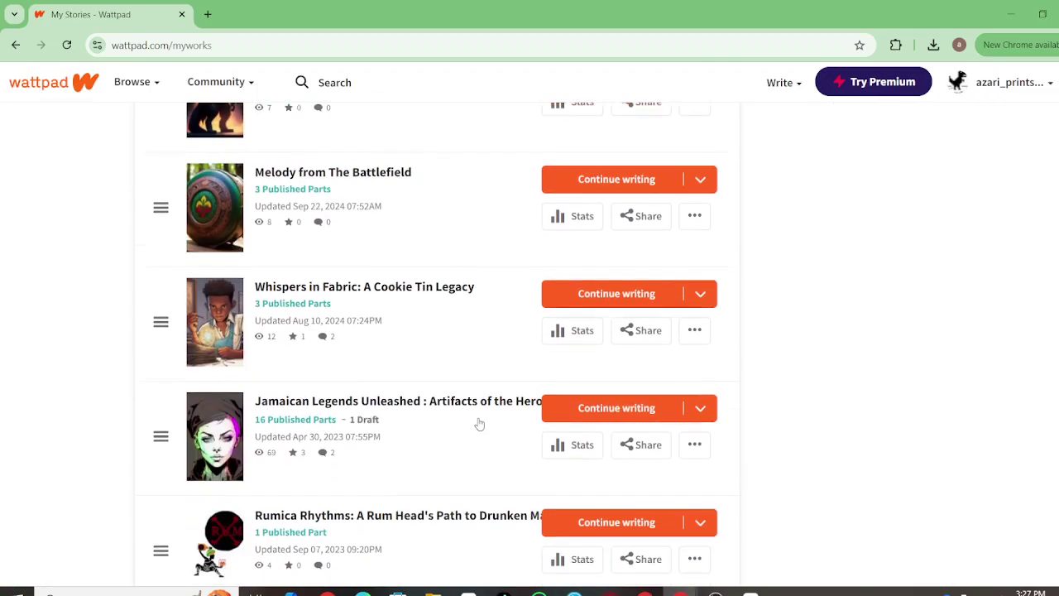
scroll(477, 423, down, 15)
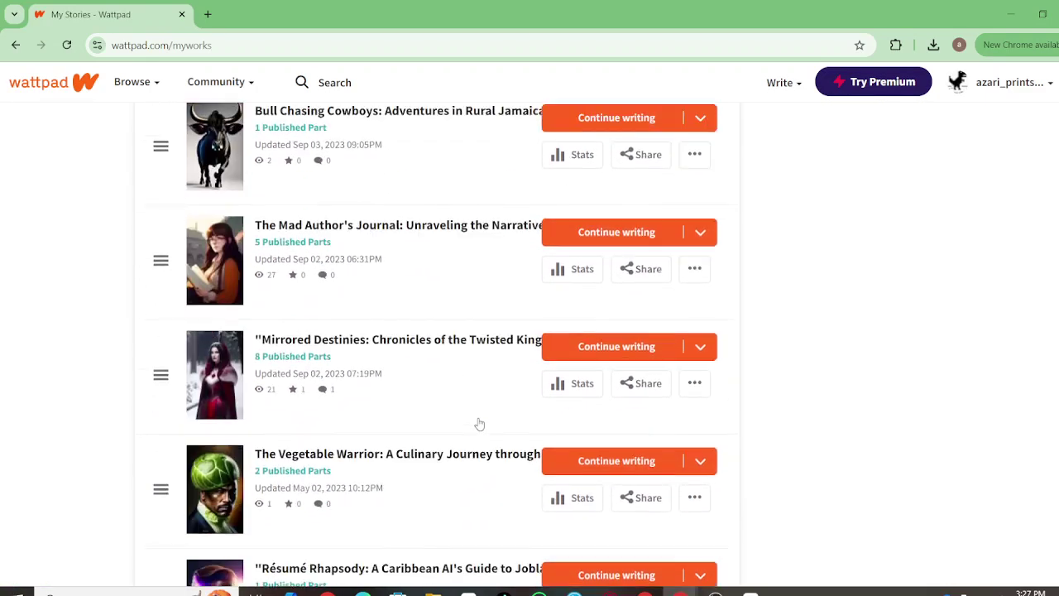
scroll(479, 424, down, 15)
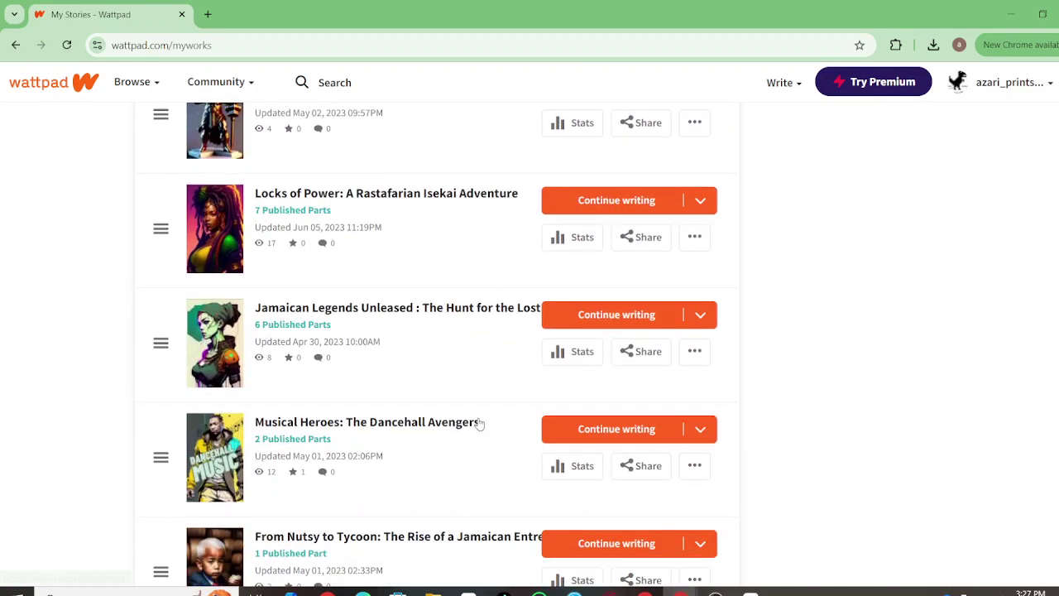
scroll(479, 423, down, 5)
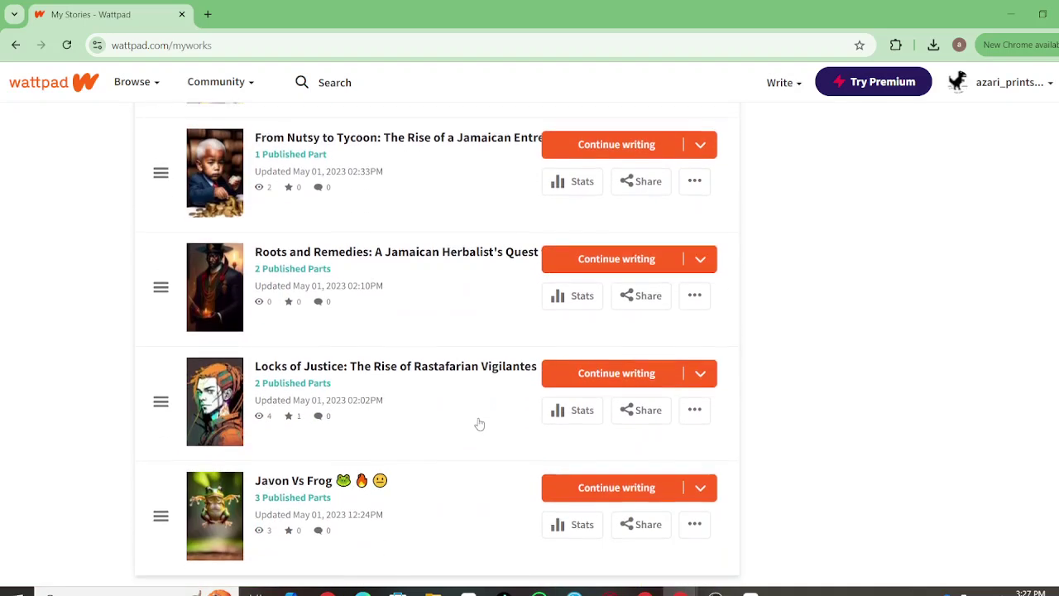
scroll(481, 410, down, 1)
scroll(484, 394, up, 2)
scroll(484, 394, up, 2)
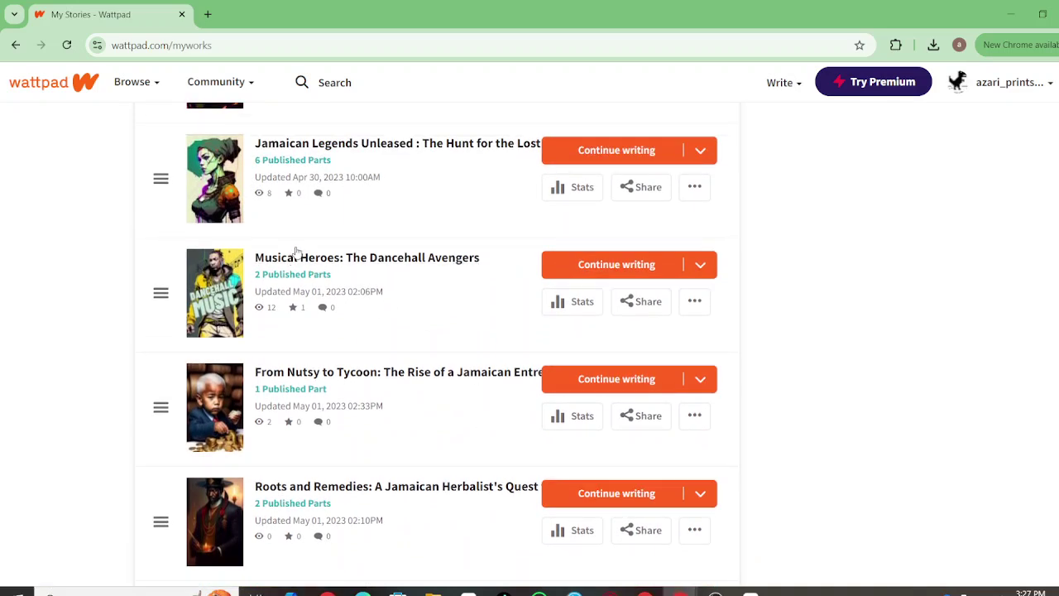
click(294, 262)
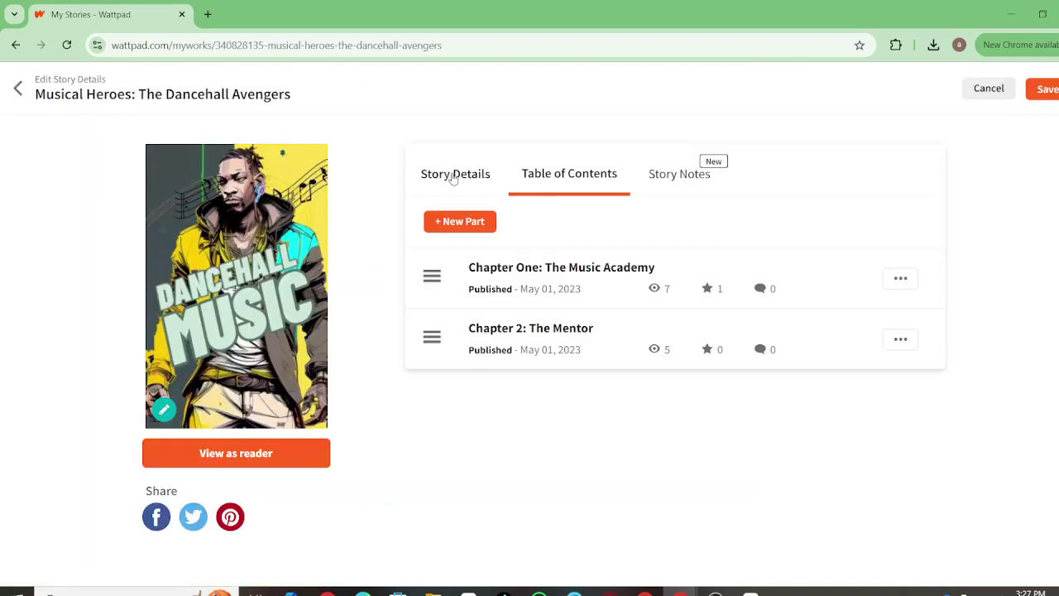
Step: Show the Musical Heroes Story Details with its Music Academy description and Adventure category
click(452, 176)
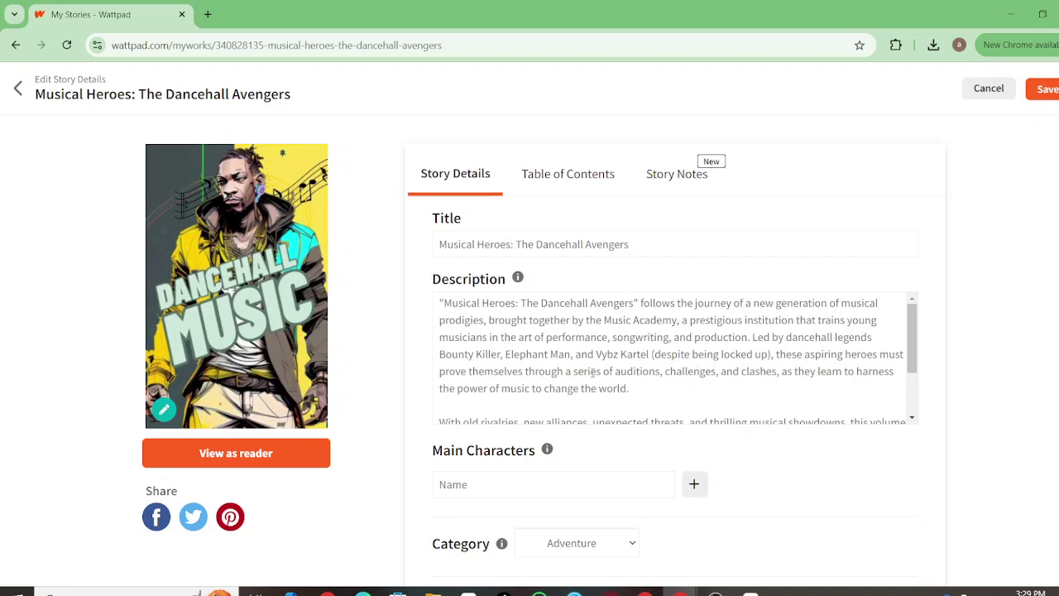
scroll(579, 376, down, 3)
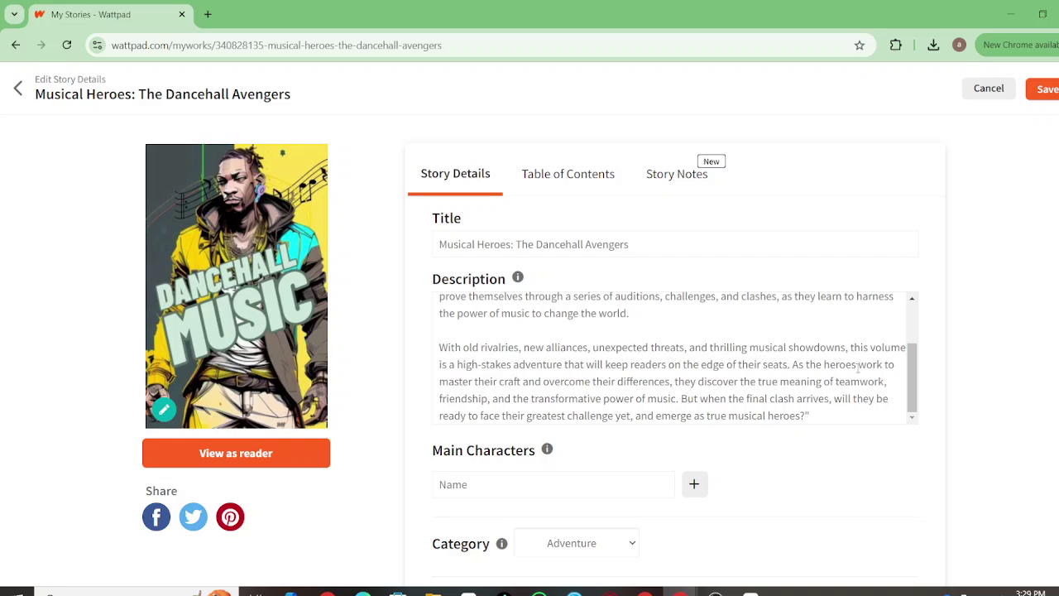
scroll(858, 370, down, 1)
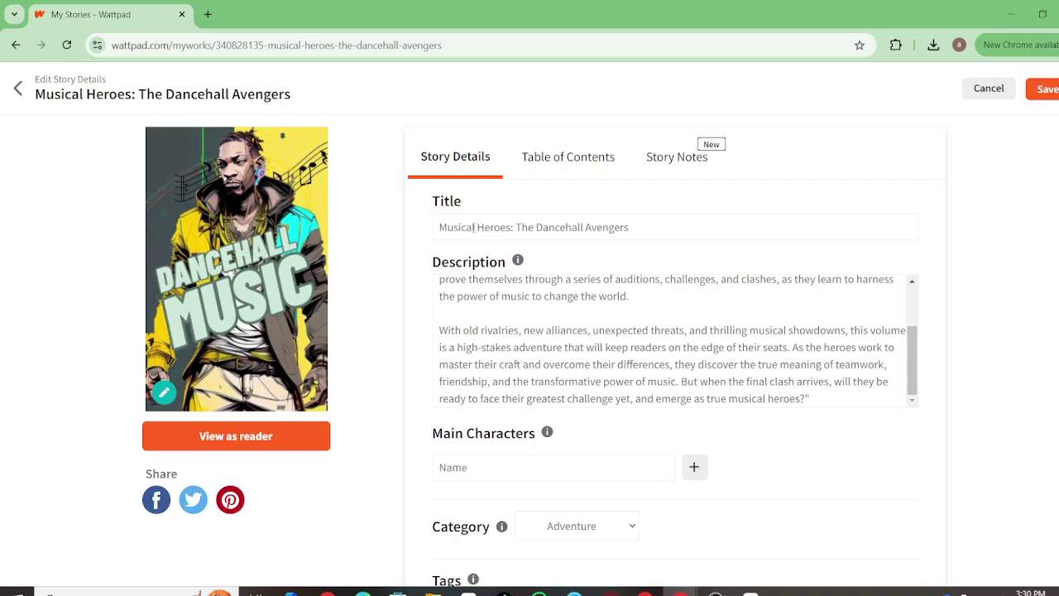
Step: Go back to My Stories and open Jamaican Legends Unleashed : Artifacts of the Heroes
click(19, 96)
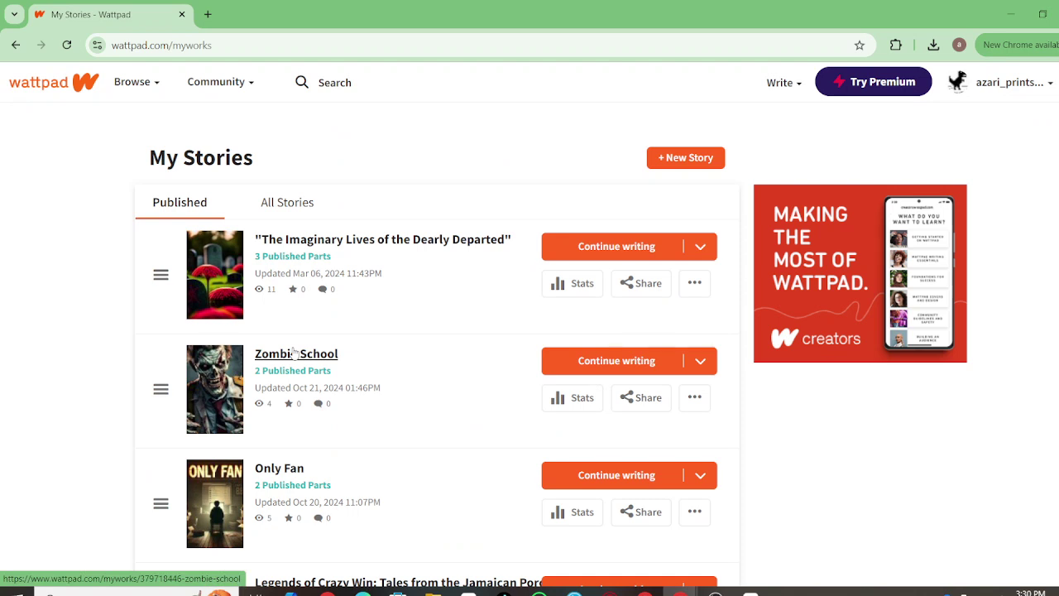
scroll(294, 353, down, 7)
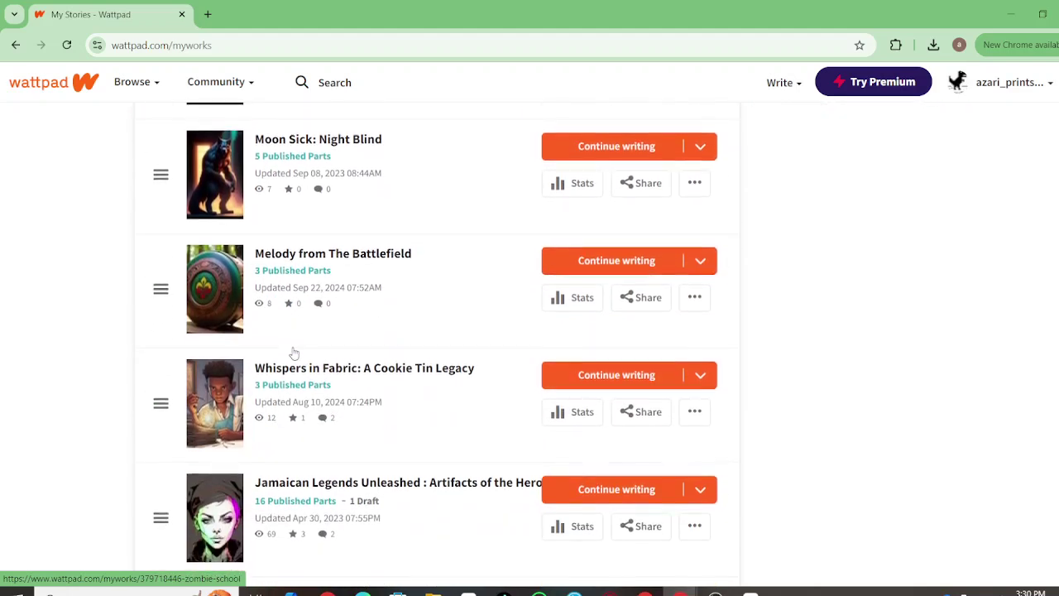
scroll(294, 353, down, 1)
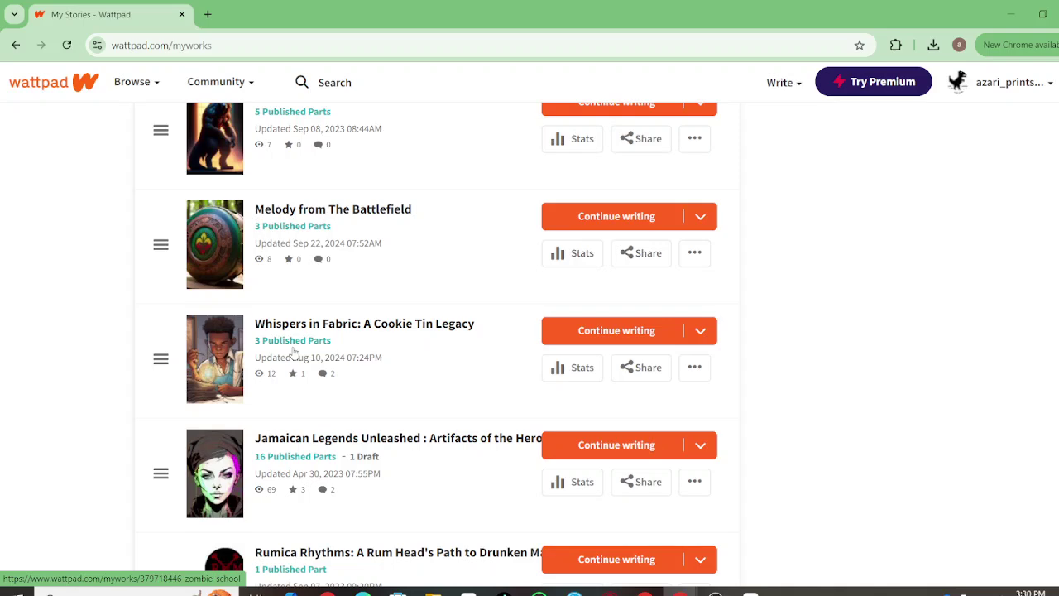
scroll(294, 354, down, 3)
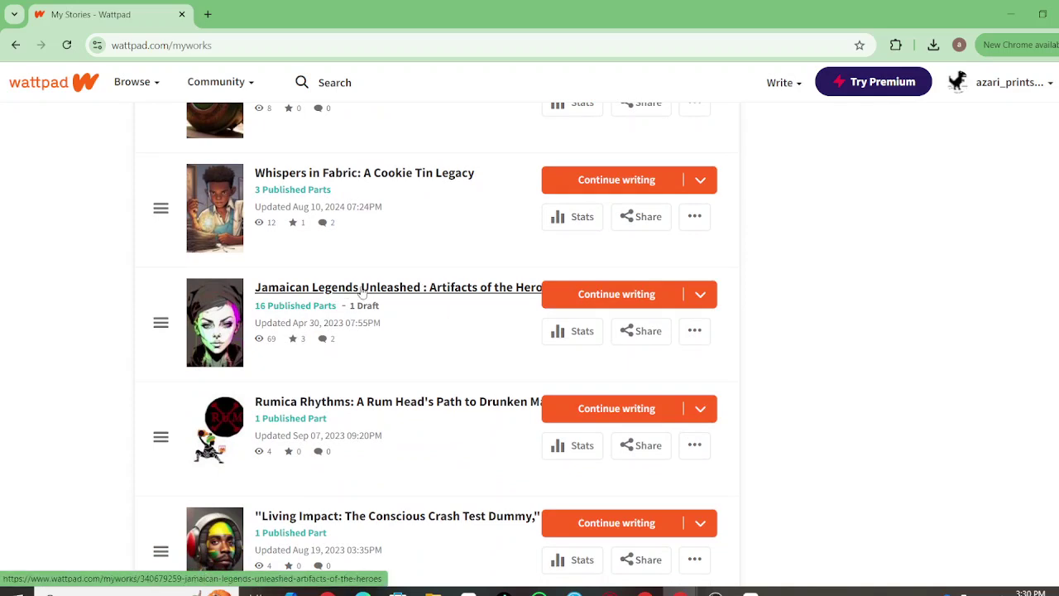
click(361, 290)
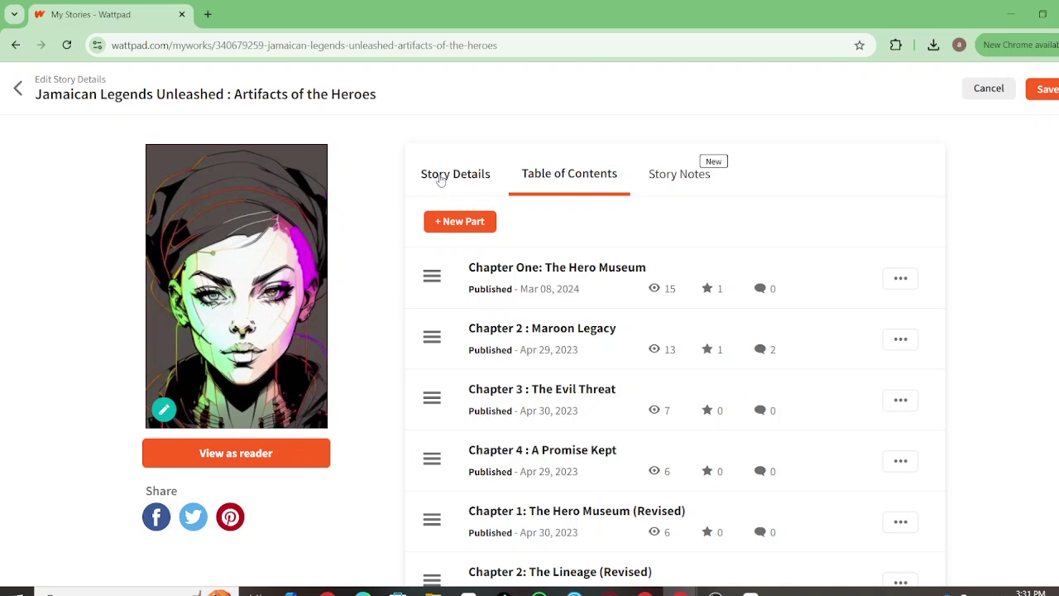
Step: Show the Jamaican Legends Unleashed Story Details, with its description and Fantasy category
click(441, 178)
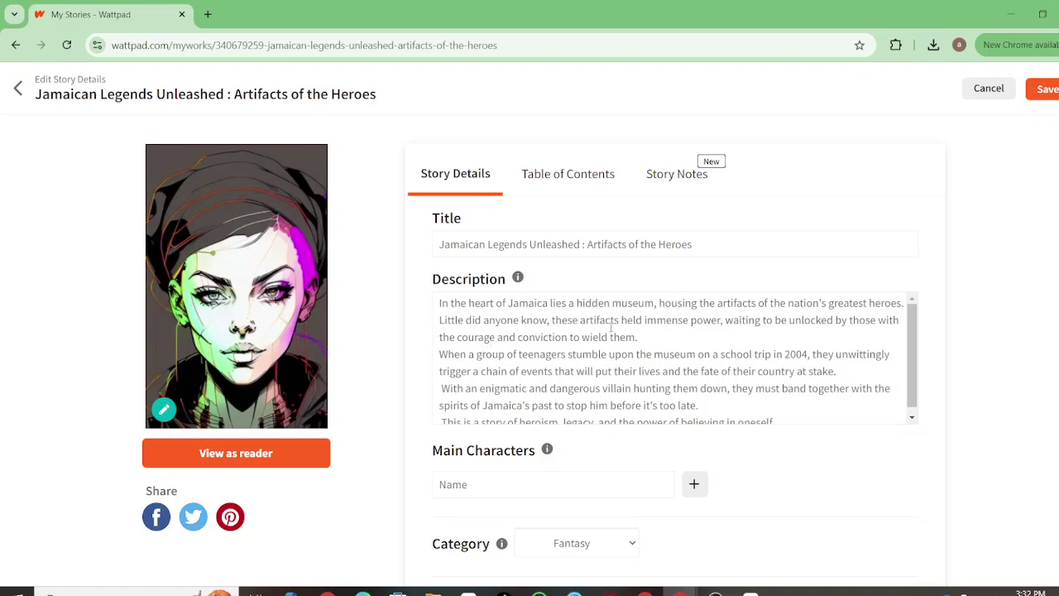
Step: Scroll the Jamaican Legends description to its closing line, then return to My Stories
scroll(632, 327, down, 1)
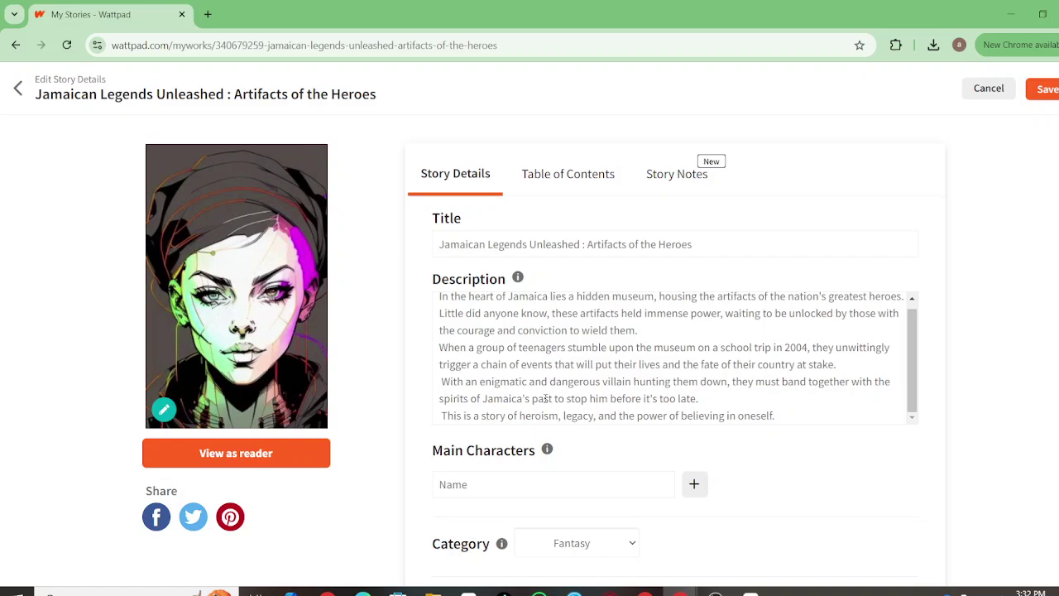
scroll(639, 401, down, 1)
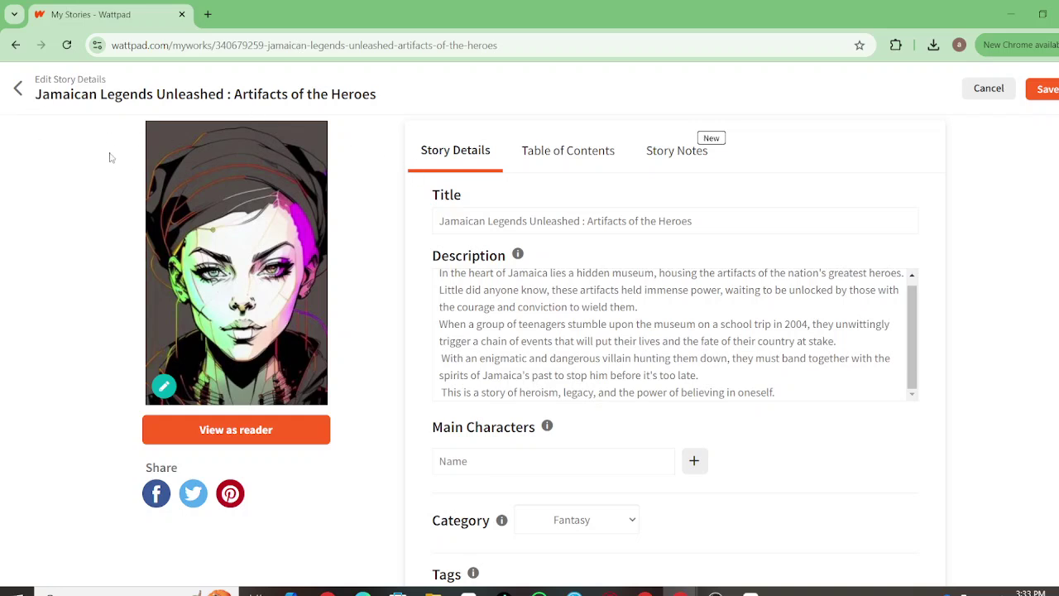
click(15, 95)
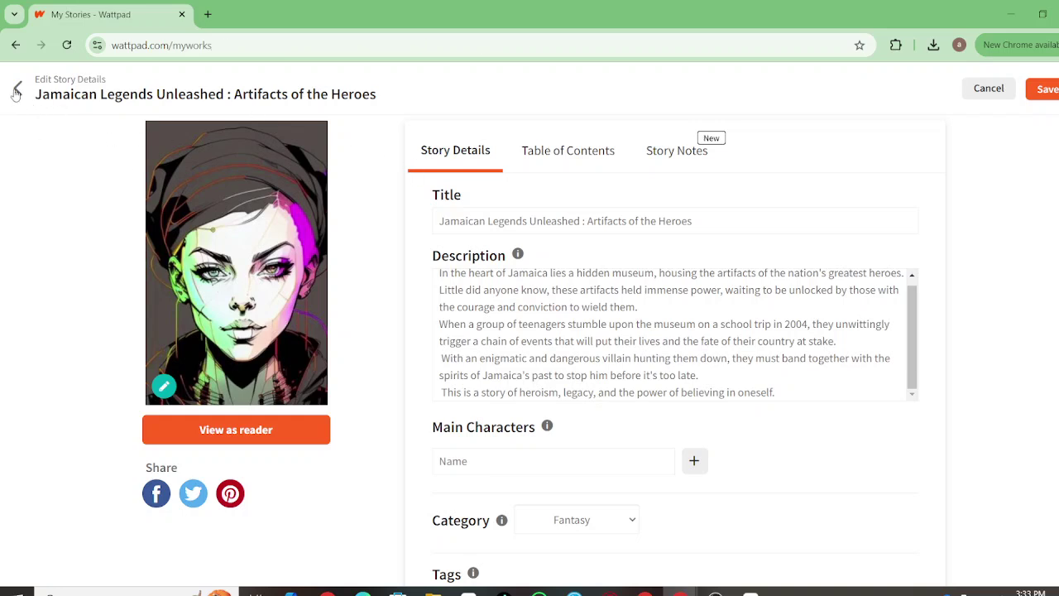
Step: Scroll the full My Stories list, dismiss the low-battery popup, and settle on The Isekai Express
scroll(414, 328, down, 3)
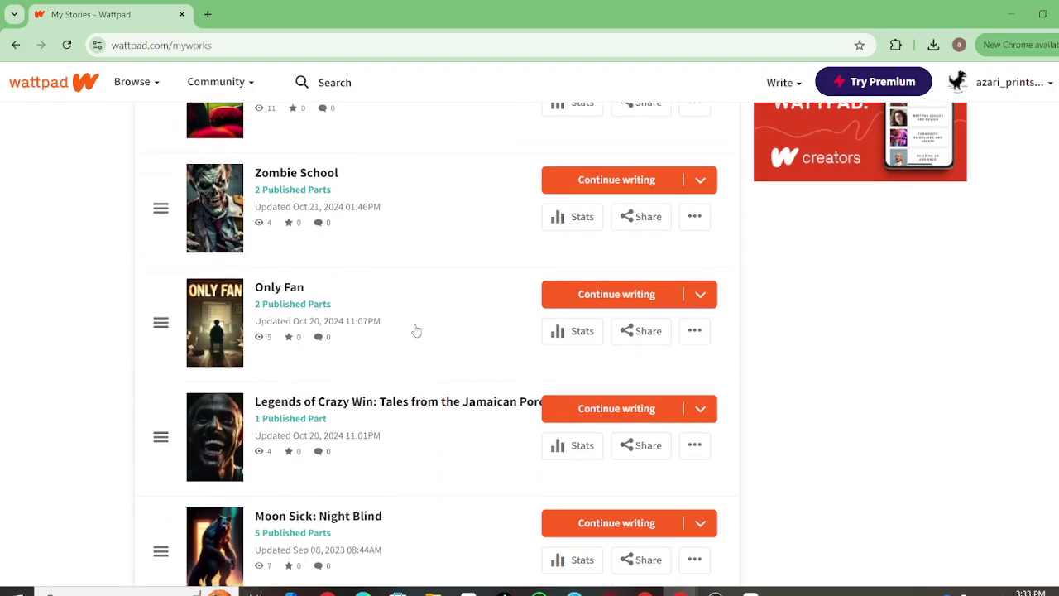
scroll(416, 331, down, 5)
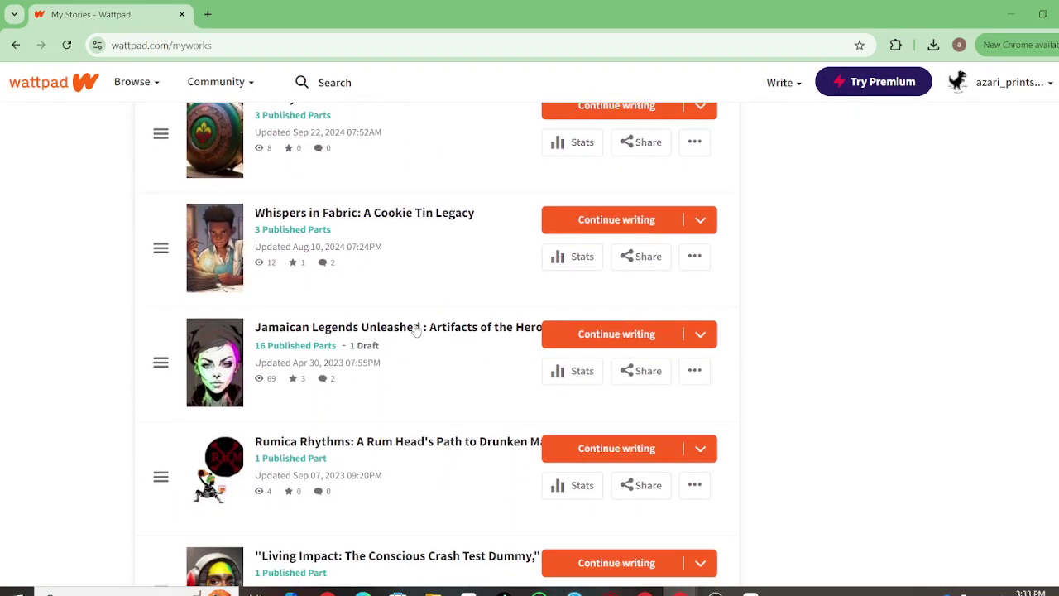
scroll(365, 436, down, 6)
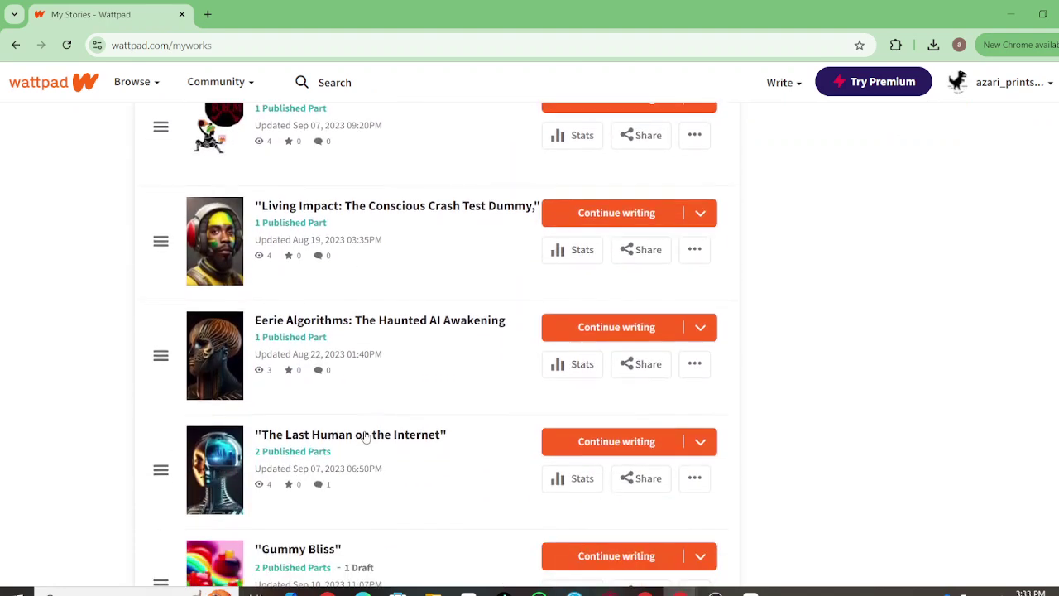
scroll(365, 436, down, 5)
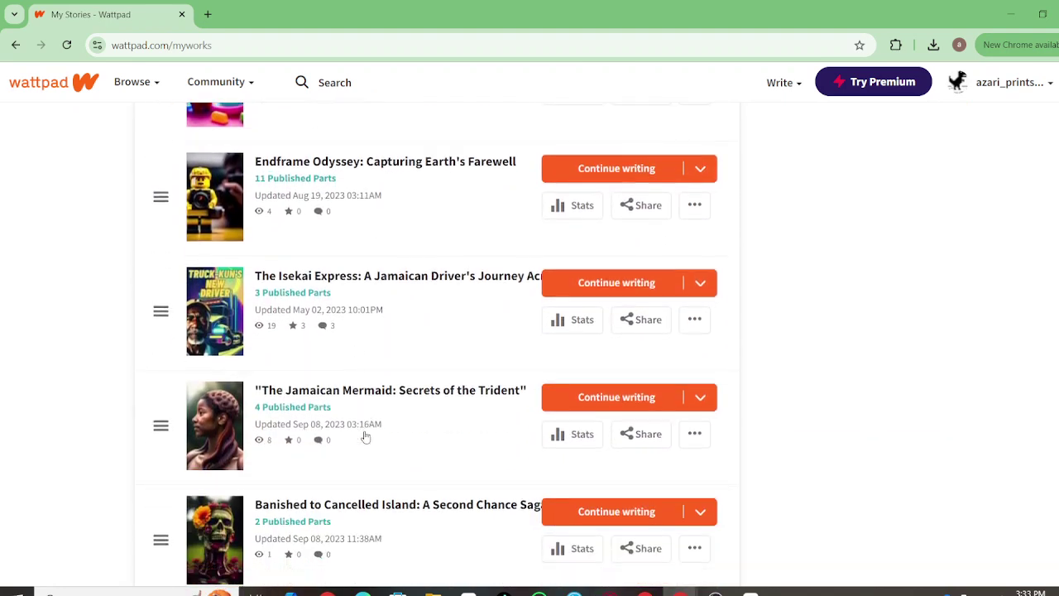
scroll(365, 436, down, 3)
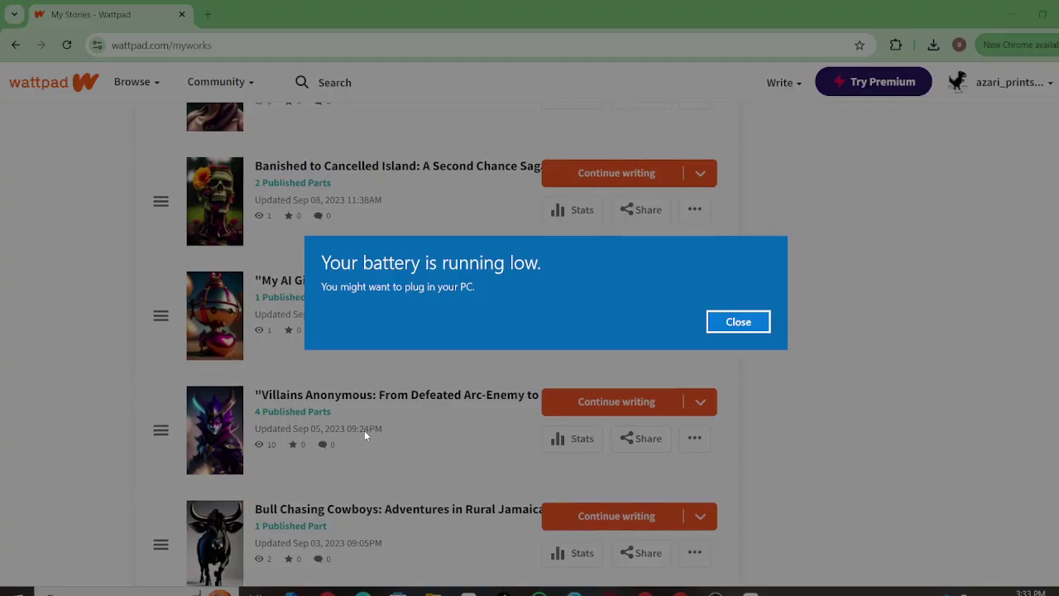
click(738, 324)
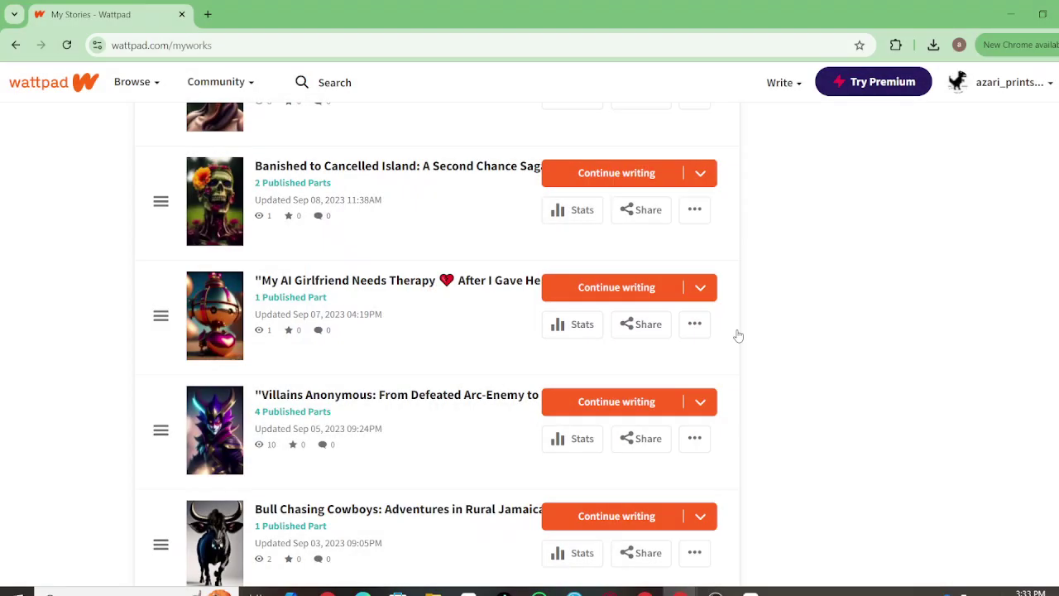
scroll(503, 269, up, 3)
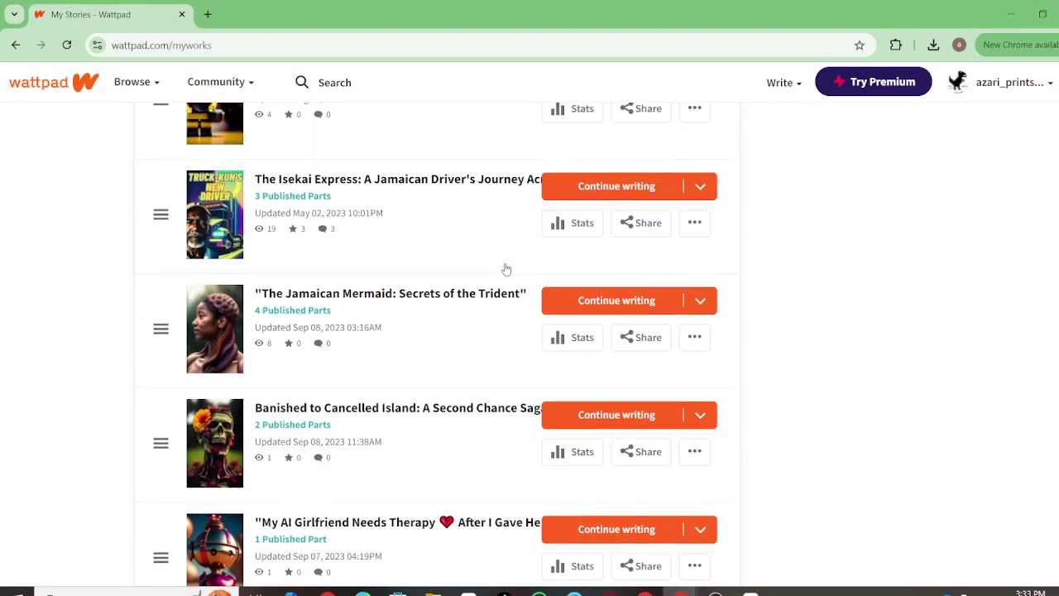
scroll(503, 269, up, 1)
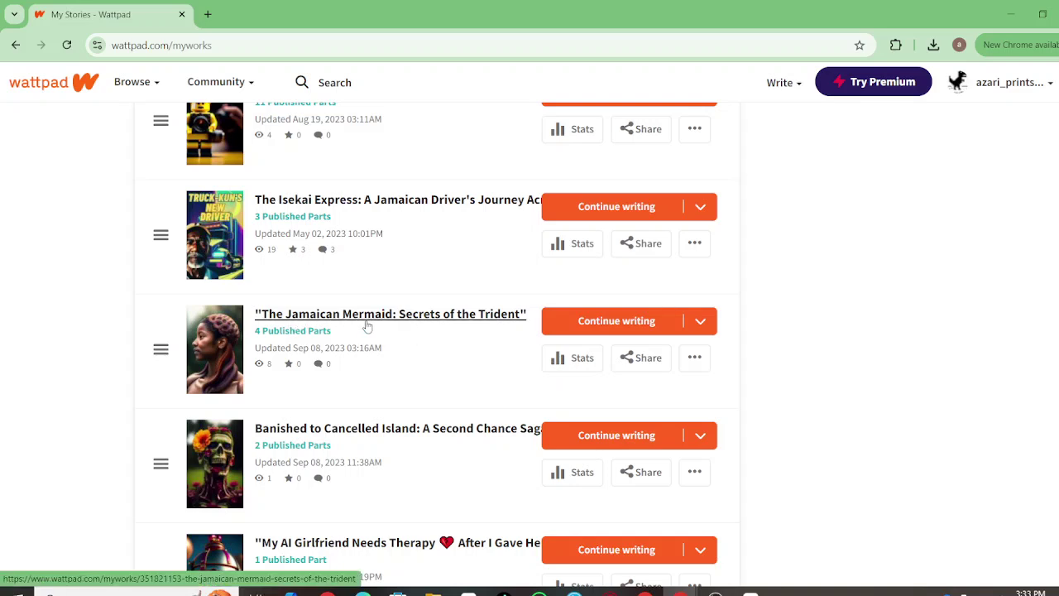
scroll(486, 227, up, 1)
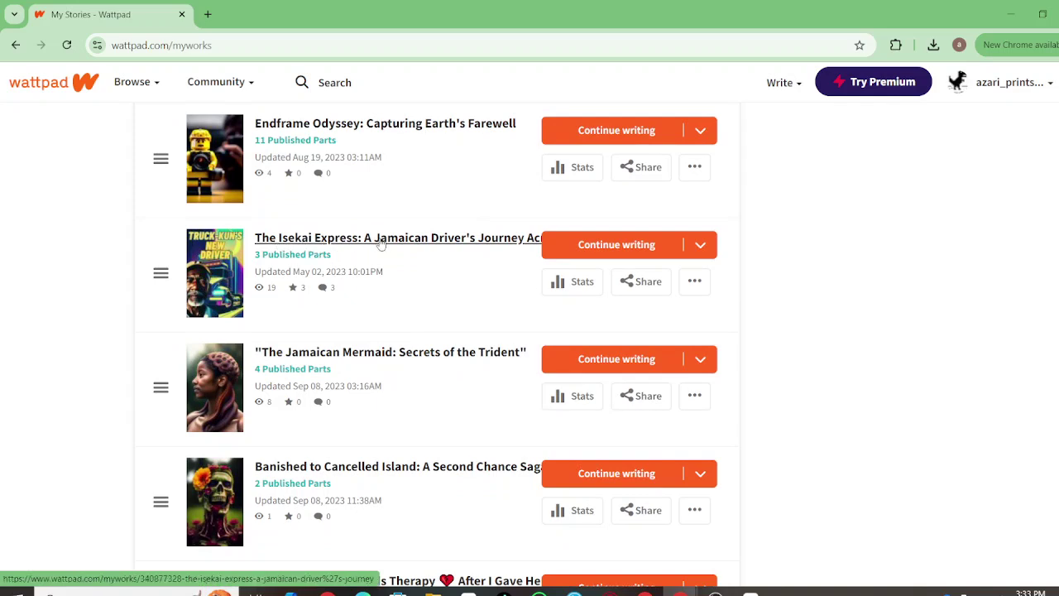
Step: Open The Isekai Express's story details, showing its taxi-driver description and Action category
click(441, 239)
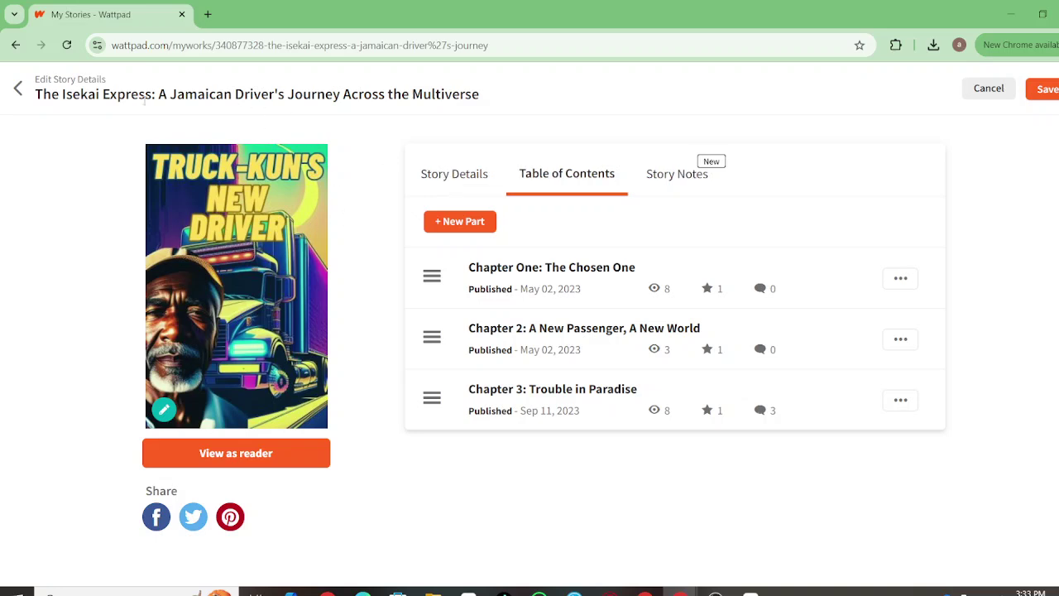
click(474, 172)
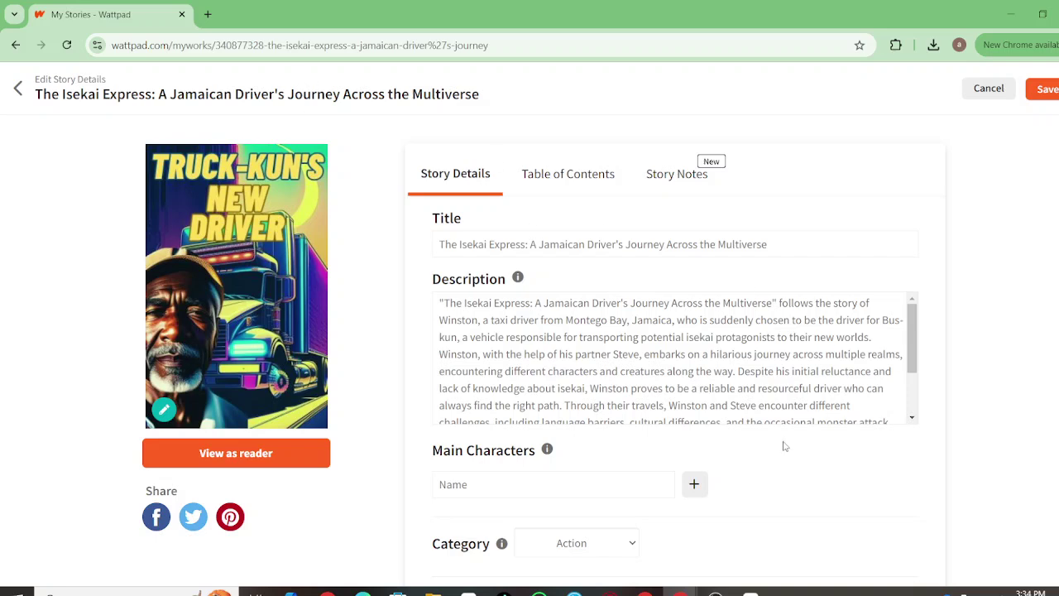
mouse_move(716, 592)
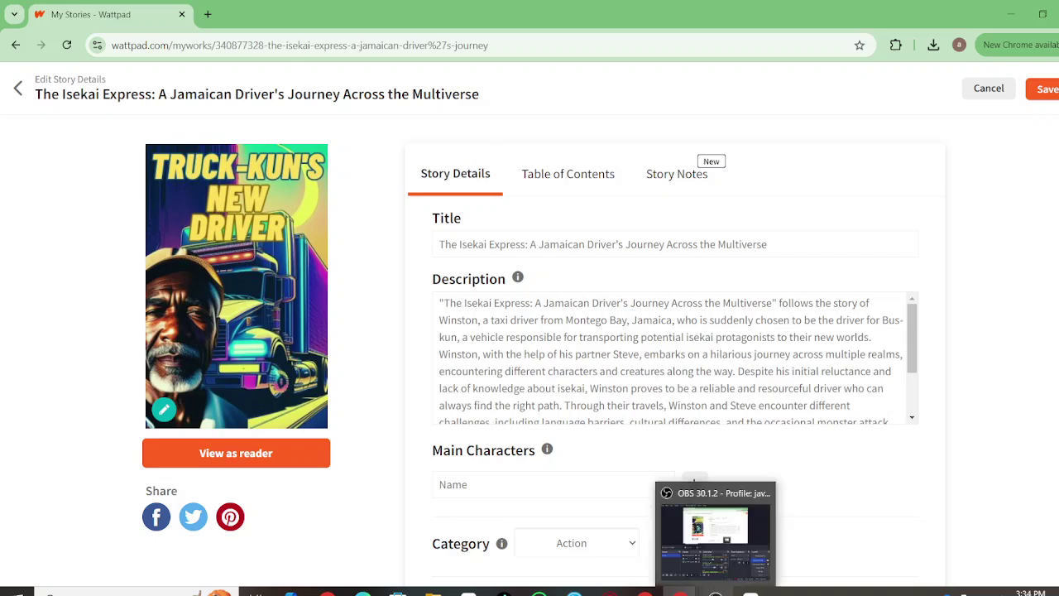
click(712, 512)
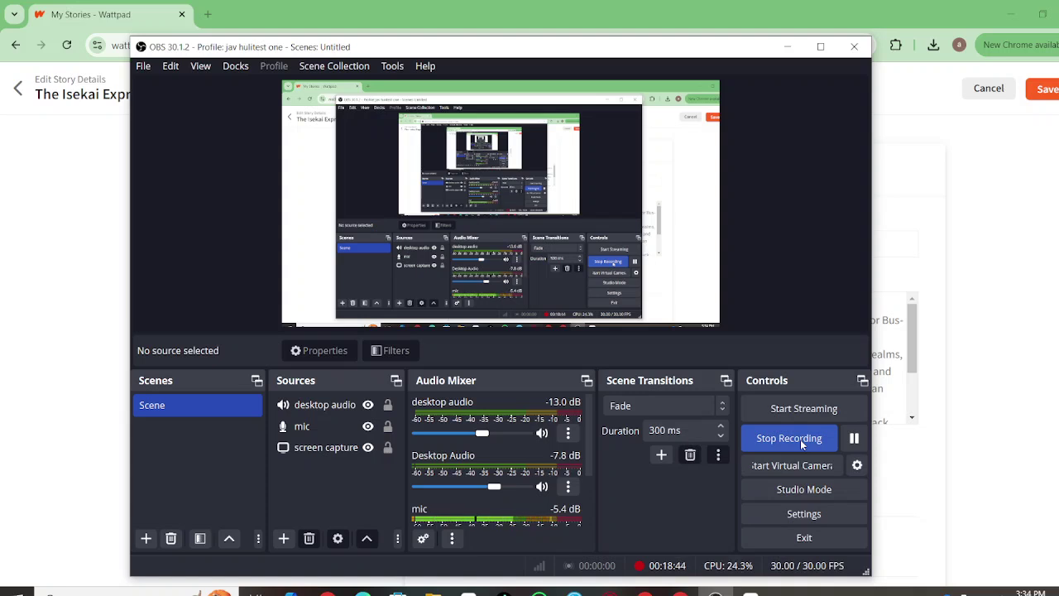
click(114, 348)
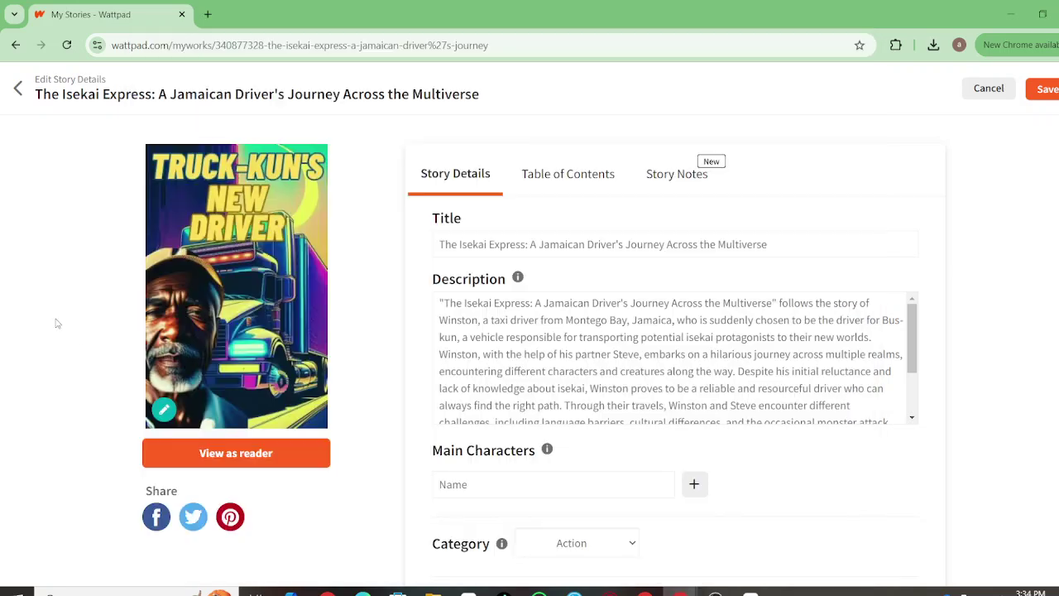
Step: Go back from the story editor to My Stories, then to the creator's public profile via the account menu
click(19, 87)
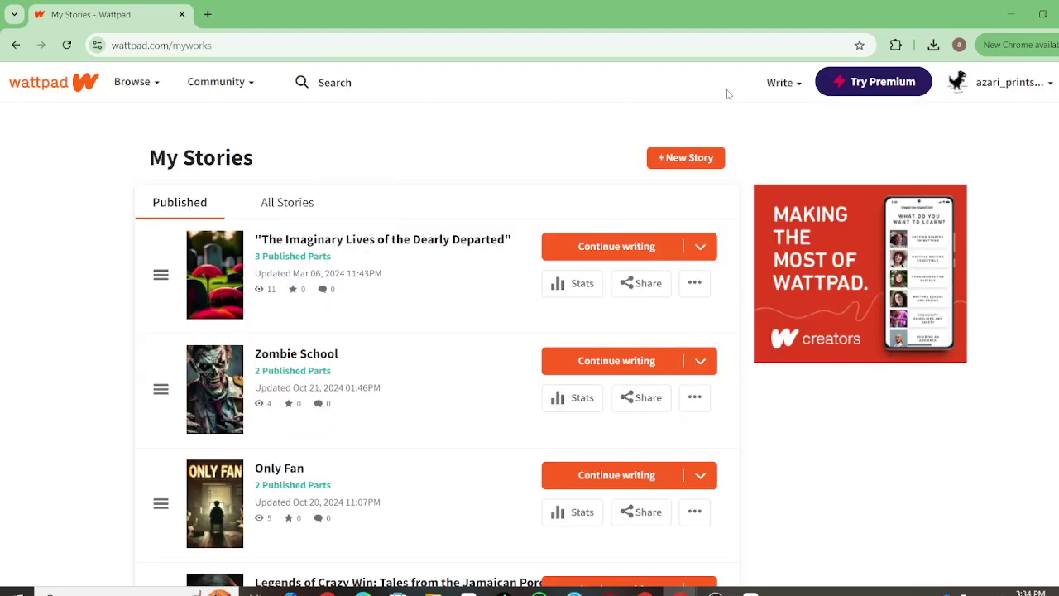
click(1036, 87)
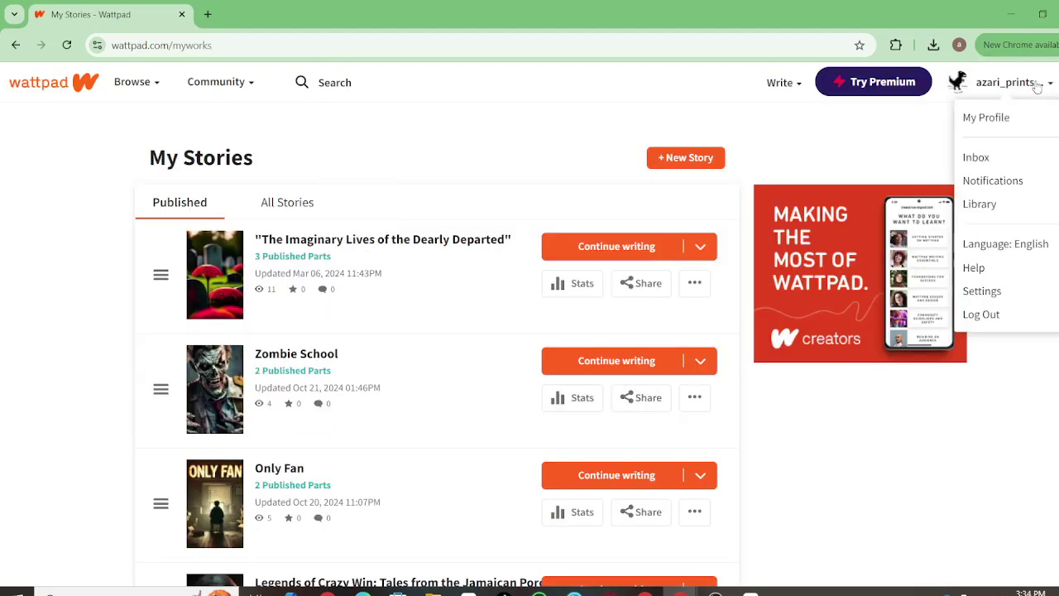
click(979, 122)
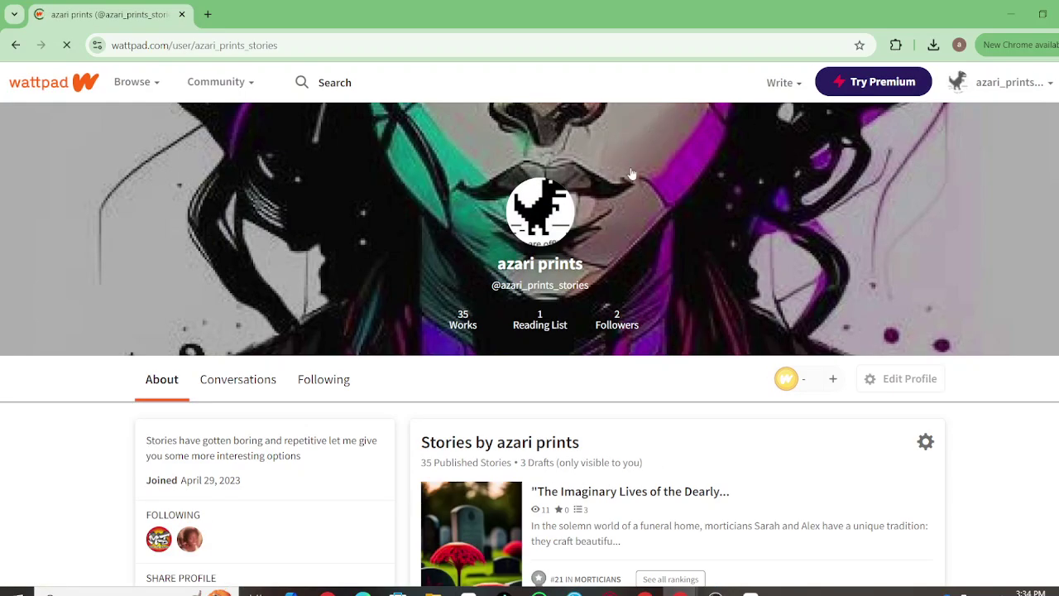
scroll(491, 260, down, 1)
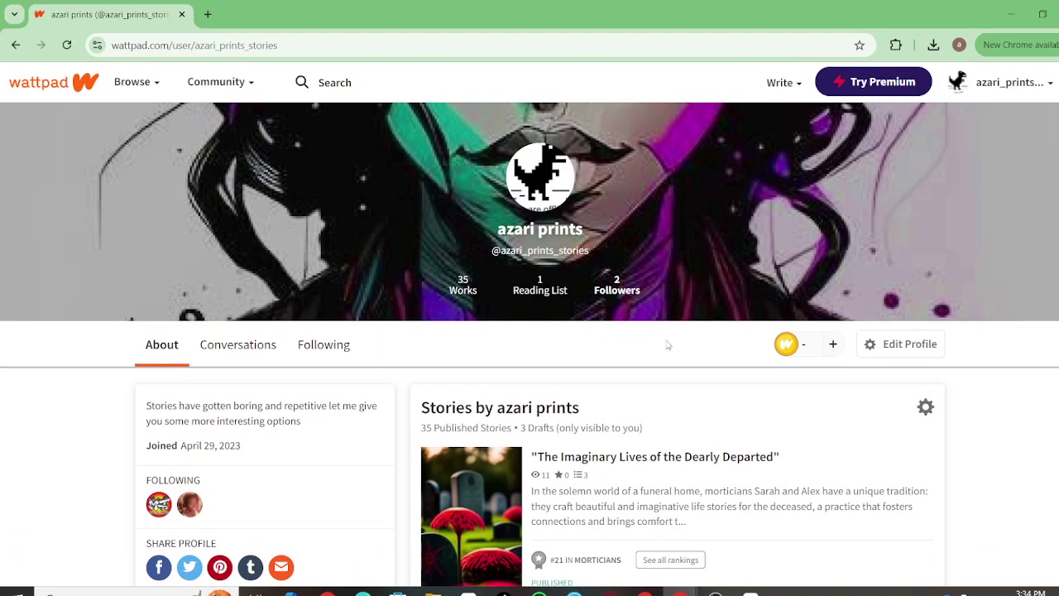
scroll(699, 389, down, 9)
scroll(716, 411, up, 1)
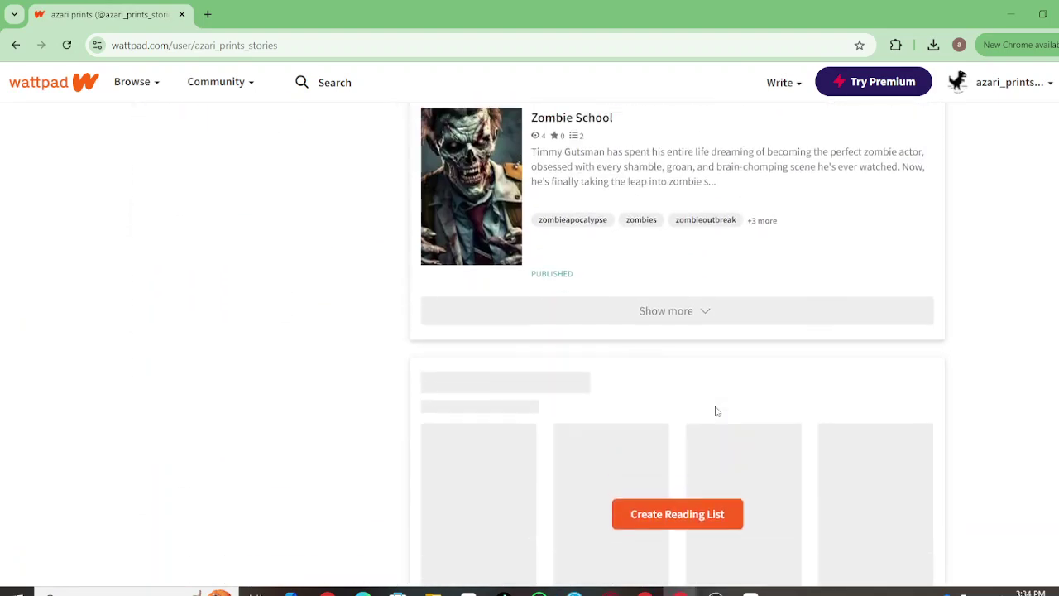
scroll(710, 256, up, 3)
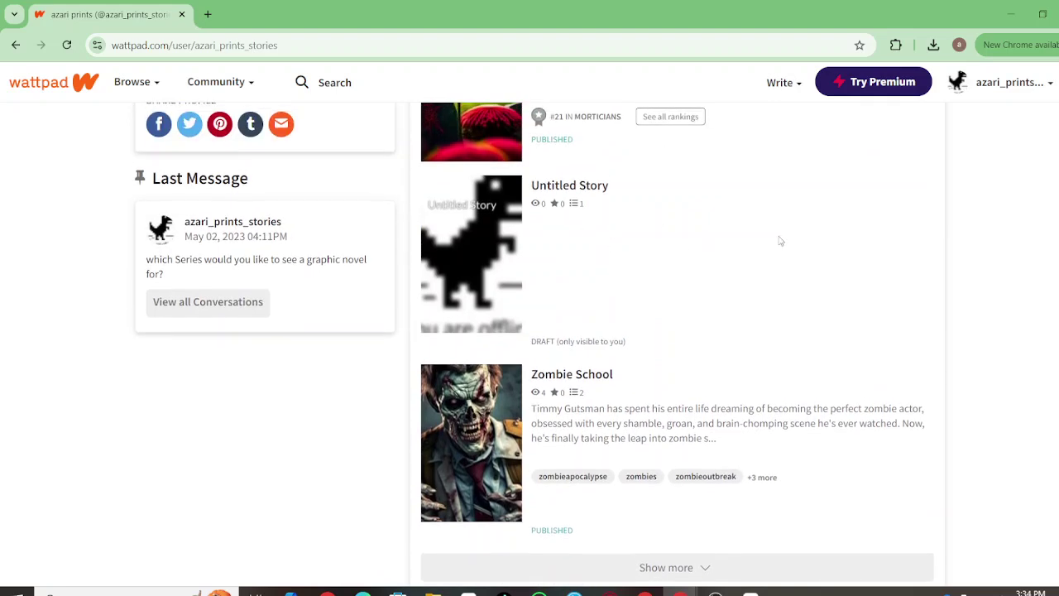
scroll(723, 476, down, 1)
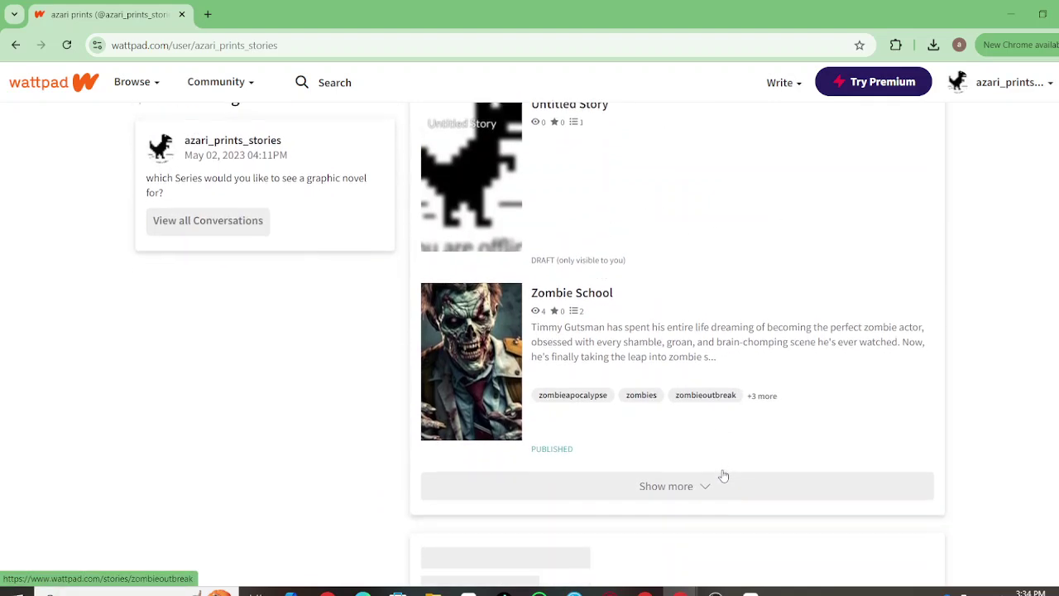
Step: Load more profile stories and scroll down to Melody from The Battlefield and Whispers in Fabric
click(662, 486)
scroll(649, 512, down, 2)
scroll(649, 512, down, 2)
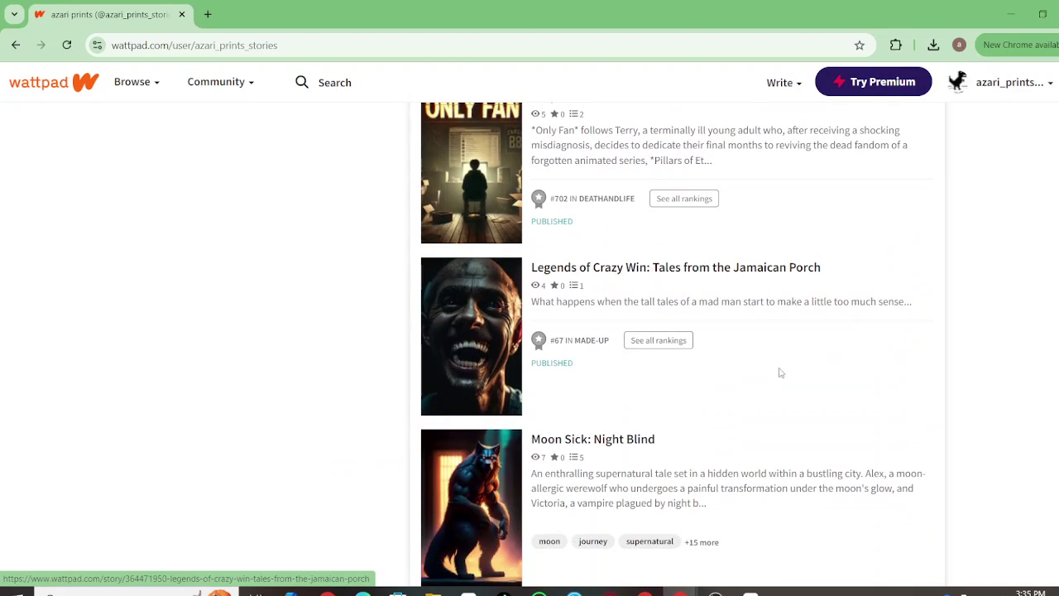
scroll(779, 373, down, 2)
scroll(772, 356, down, 1)
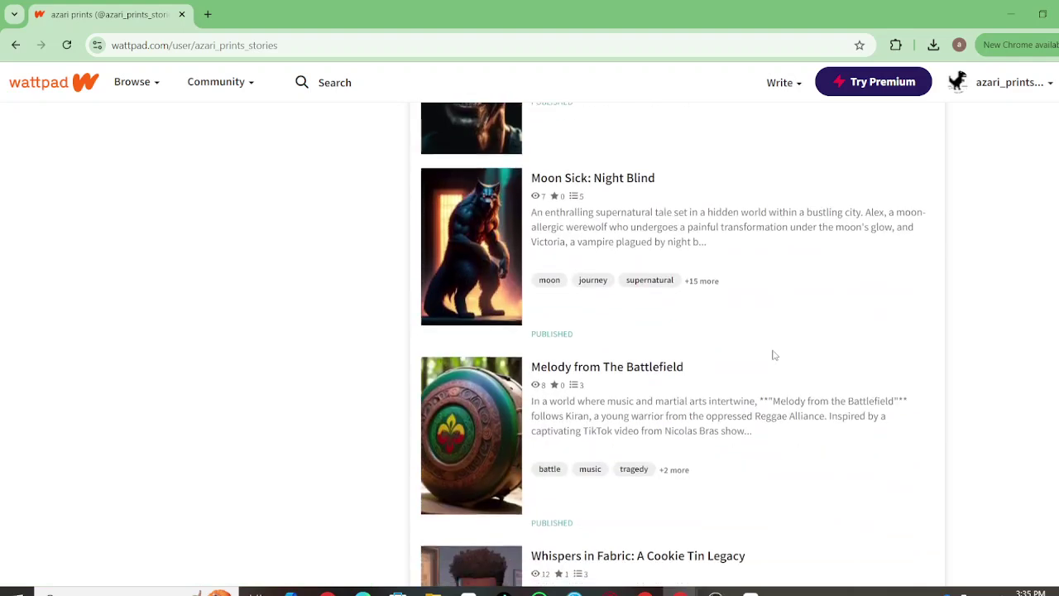
scroll(772, 355, down, 2)
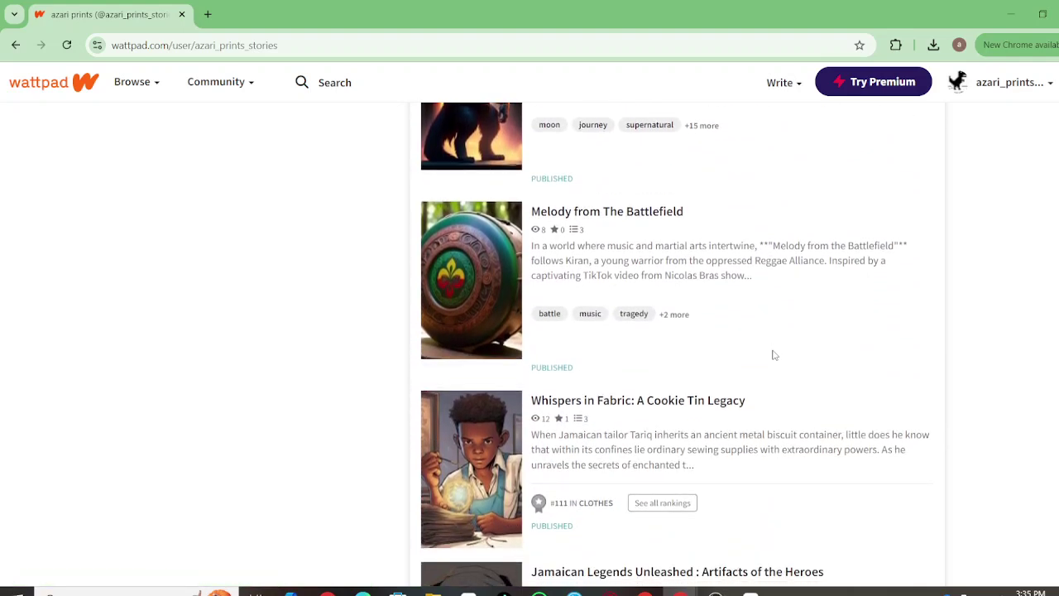
scroll(773, 355, down, 1)
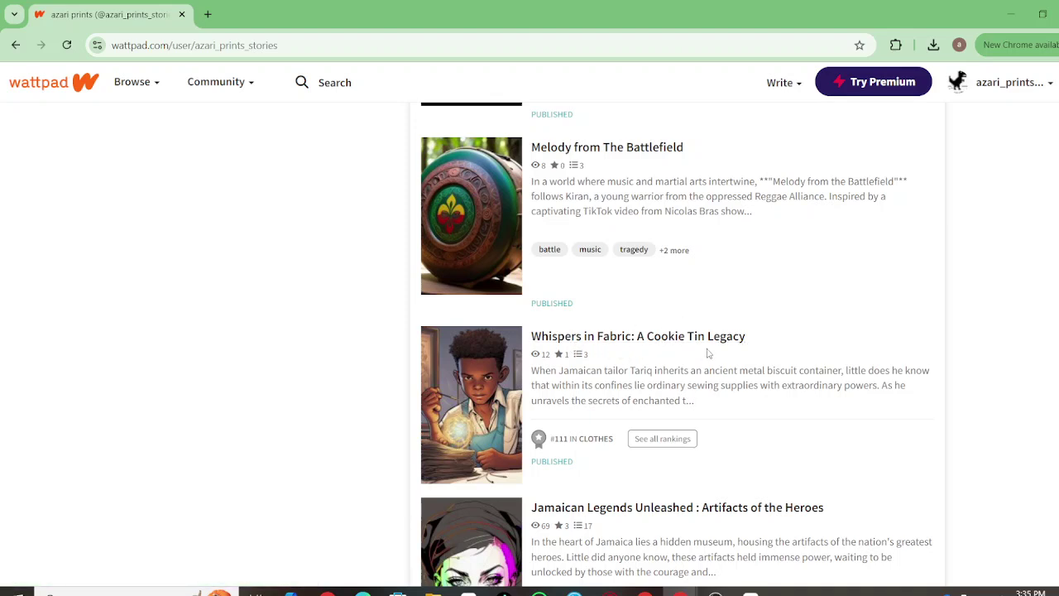
scroll(707, 353, down, 8)
scroll(708, 351, up, 2)
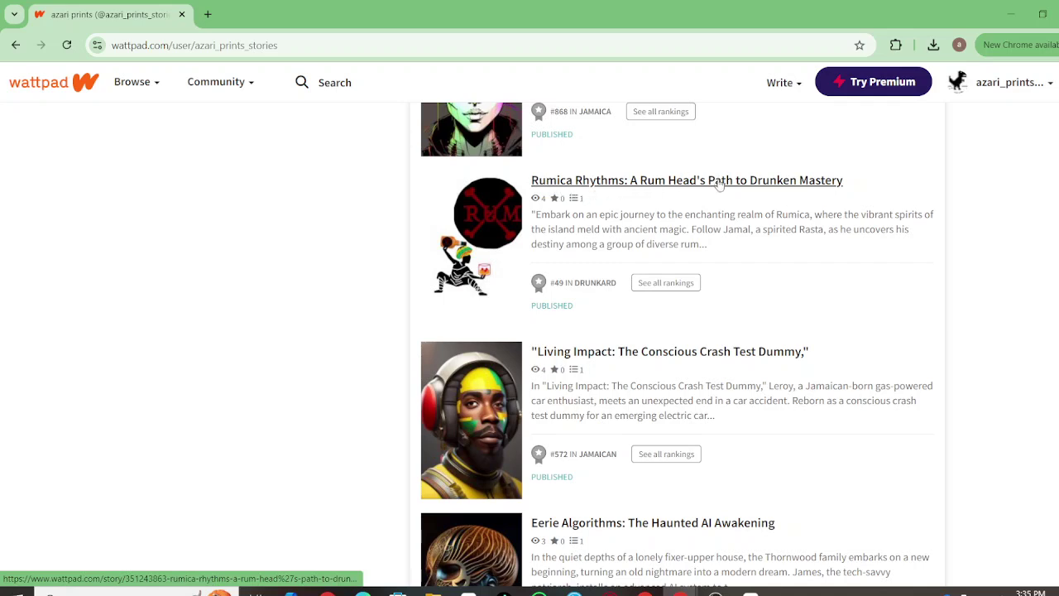
scroll(846, 241, down, 2)
scroll(847, 241, down, 2)
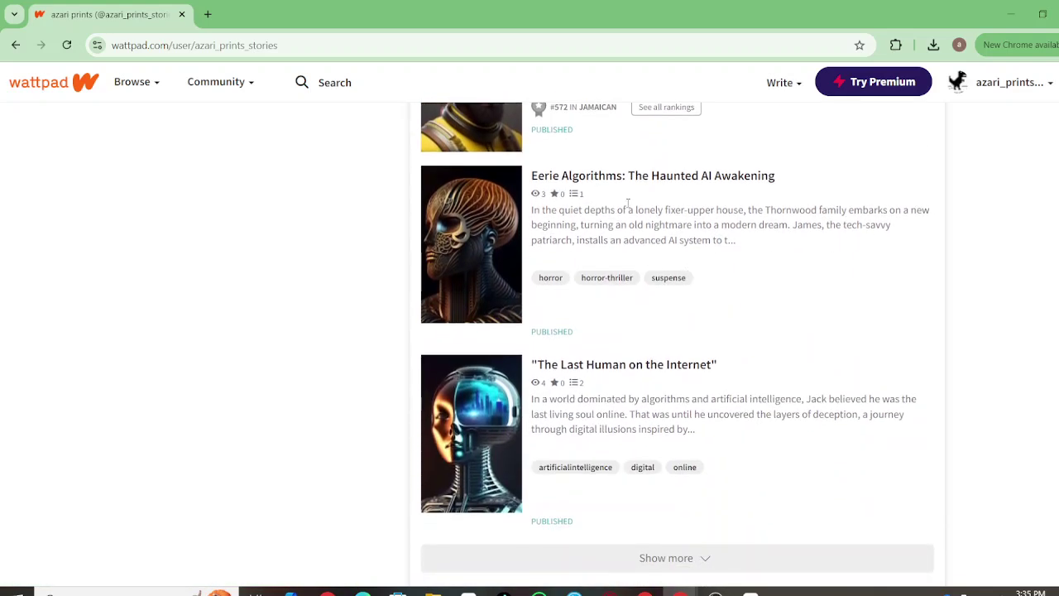
scroll(709, 239, up, 2)
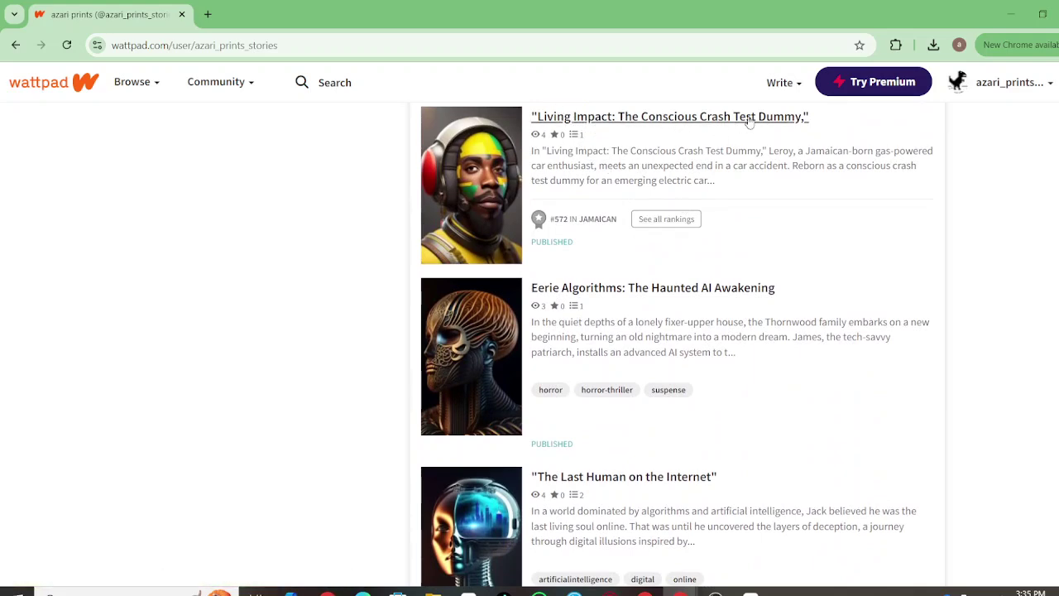
scroll(802, 133, up, 5)
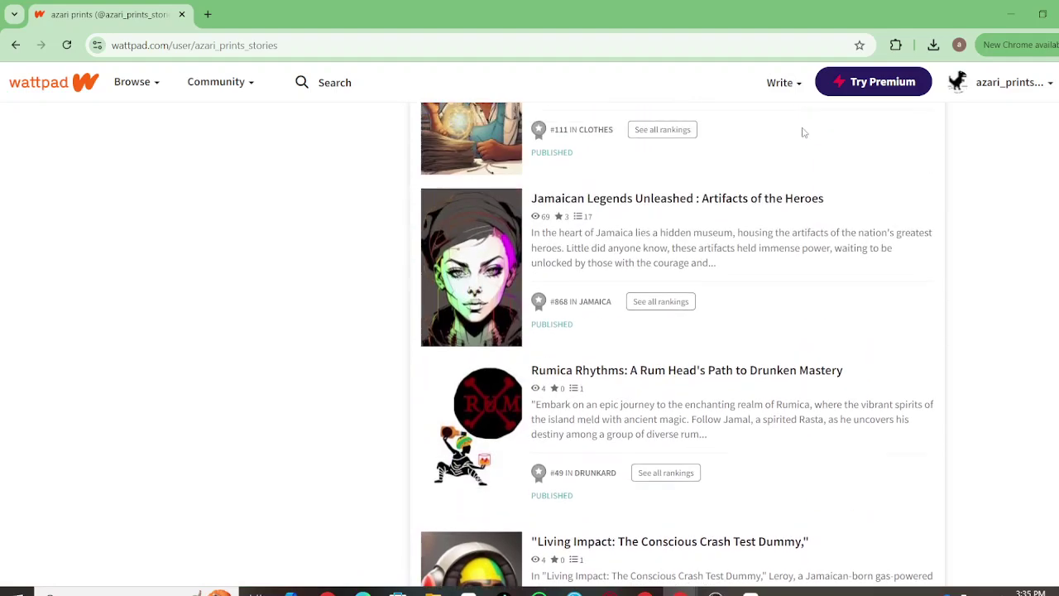
scroll(801, 133, down, 10)
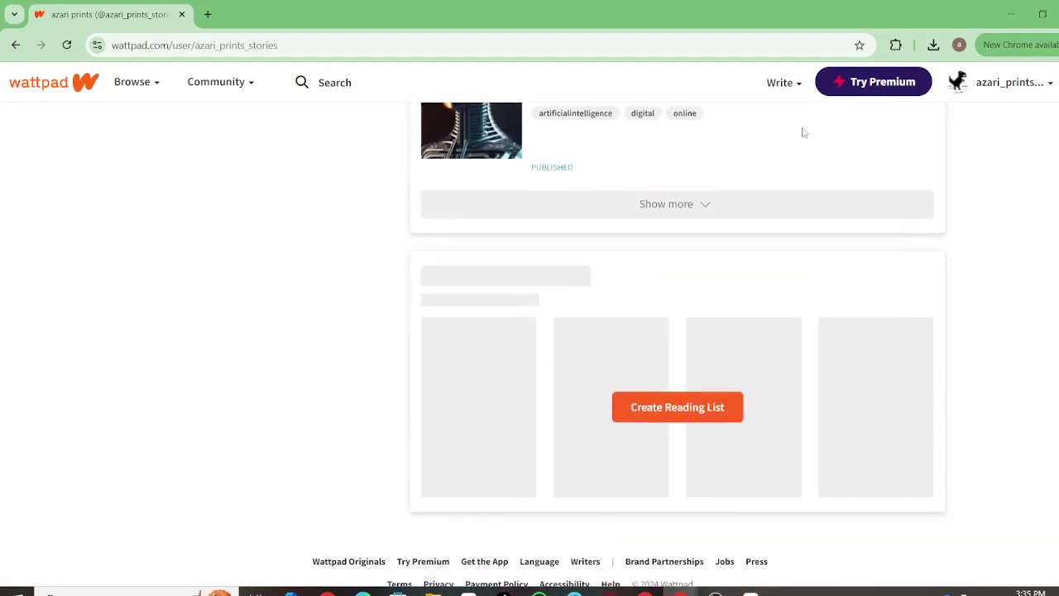
scroll(801, 133, up, 10)
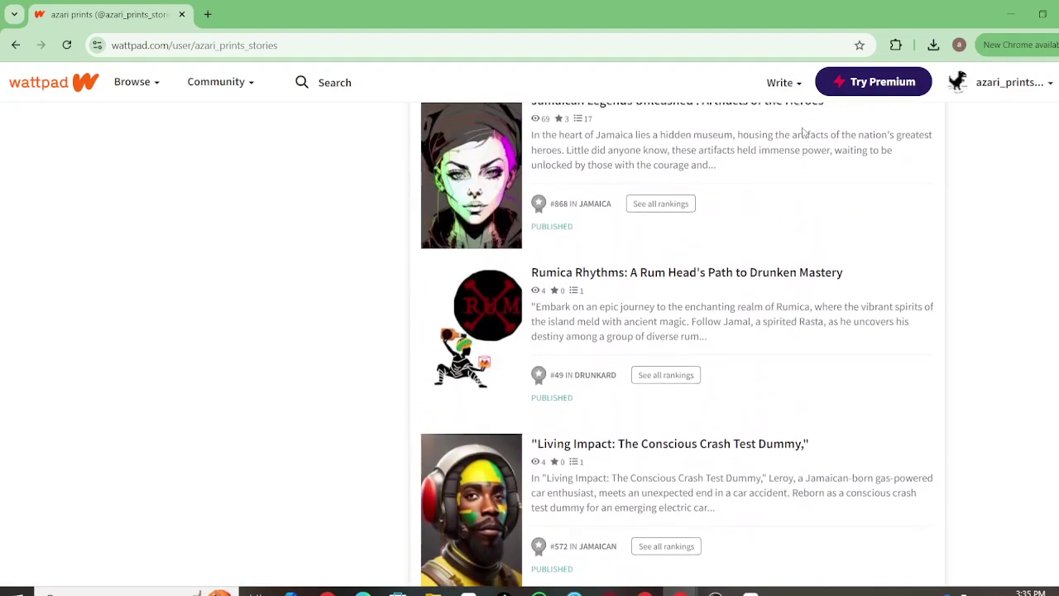
scroll(802, 132, up, 3)
Step: Scroll down the author's profile story list, then switch to OBS Studio from the taskbar
scroll(801, 132, up, 9)
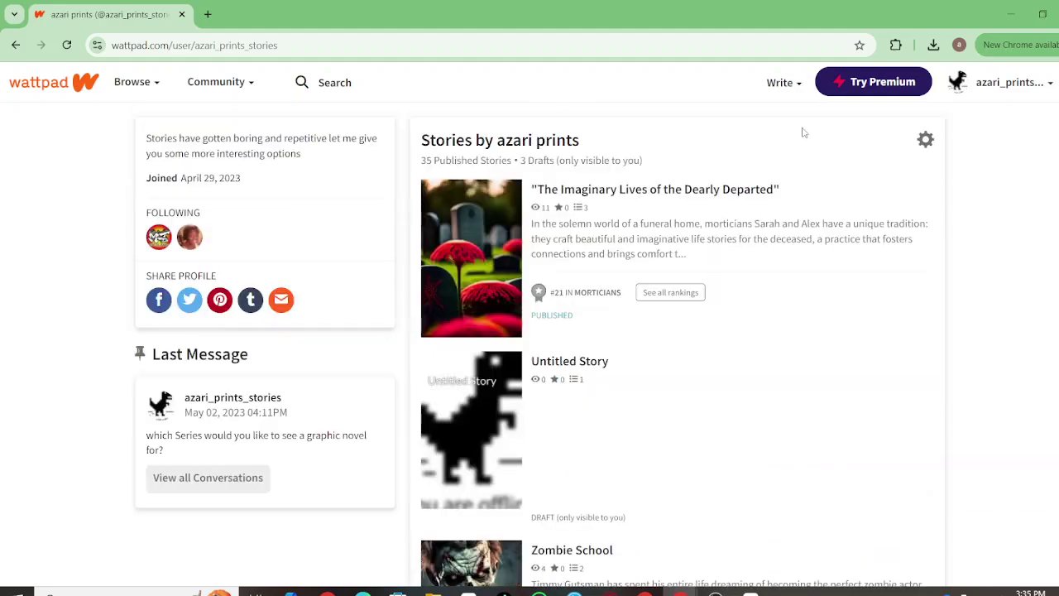
scroll(801, 132, down, 7)
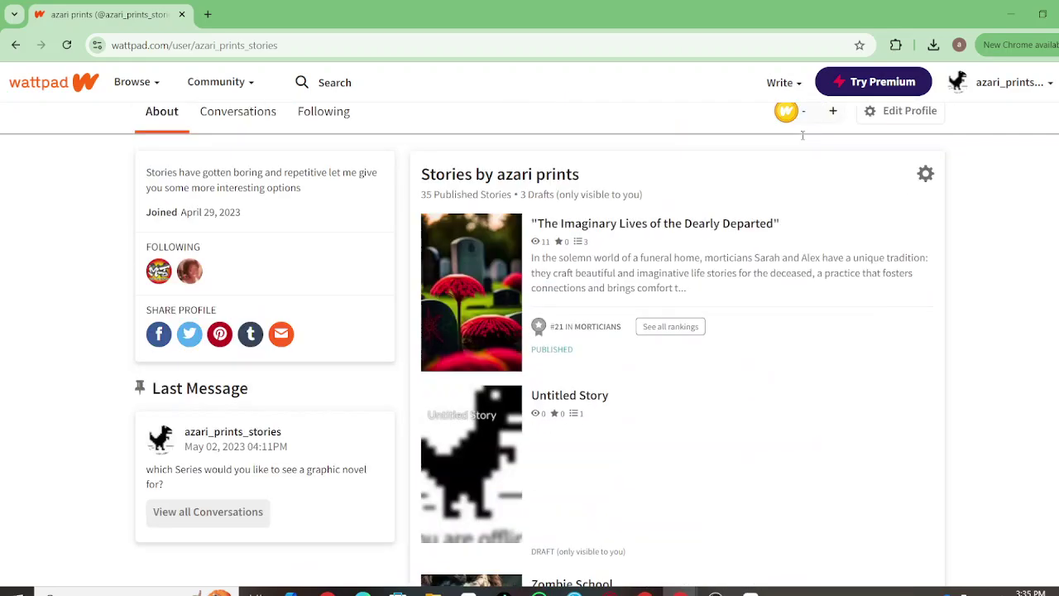
scroll(802, 135, up, 11)
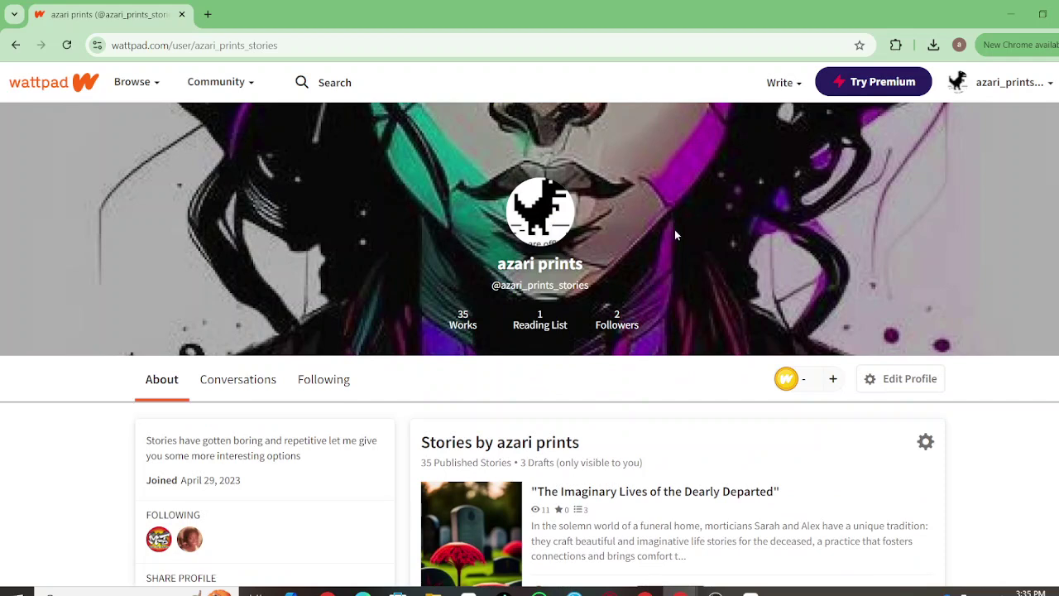
scroll(675, 232, down, 2)
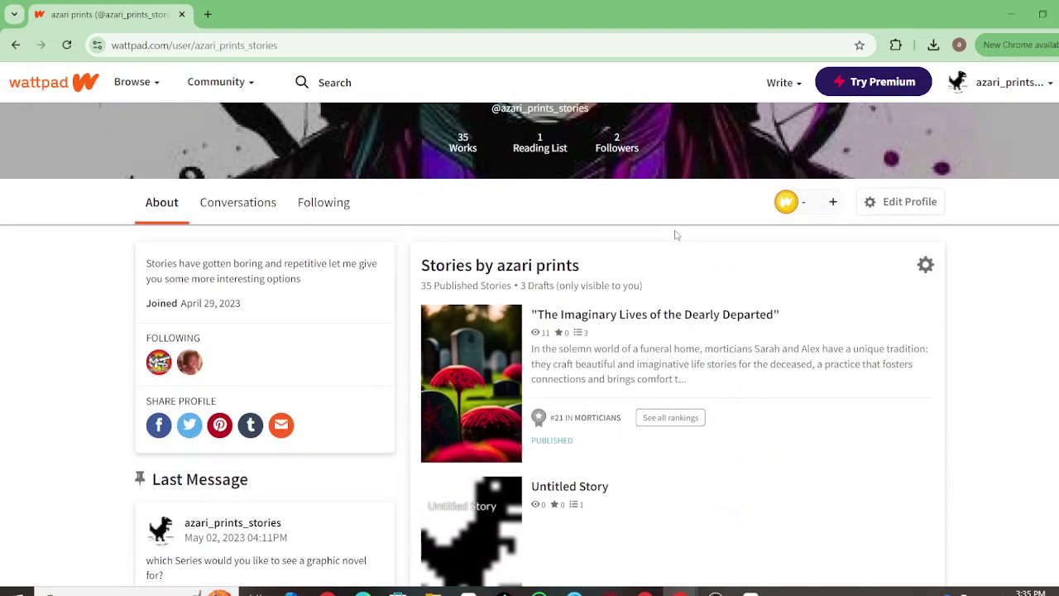
scroll(675, 235, down, 9)
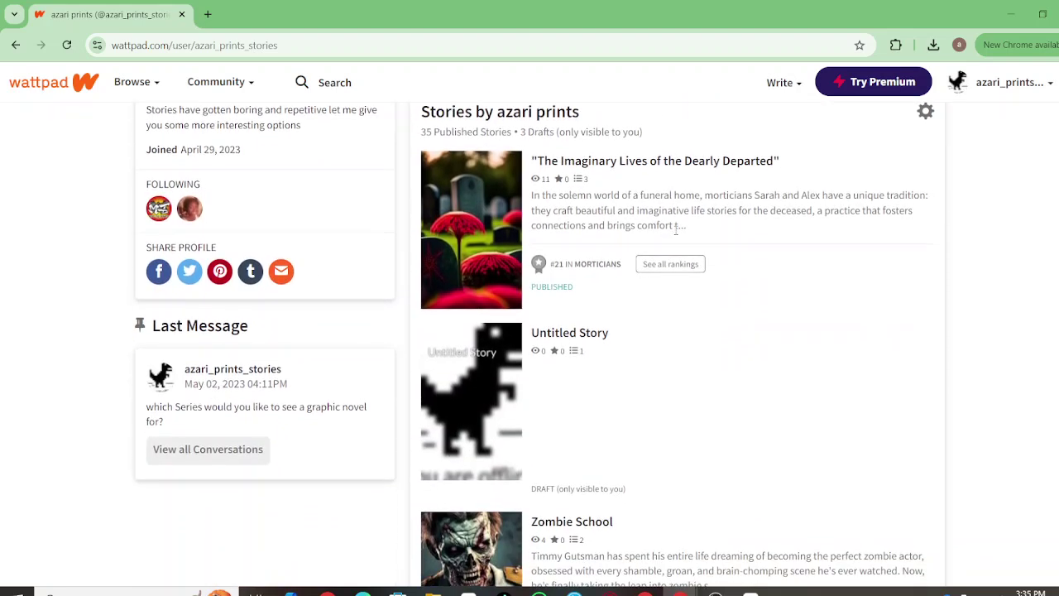
scroll(675, 235, down, 10)
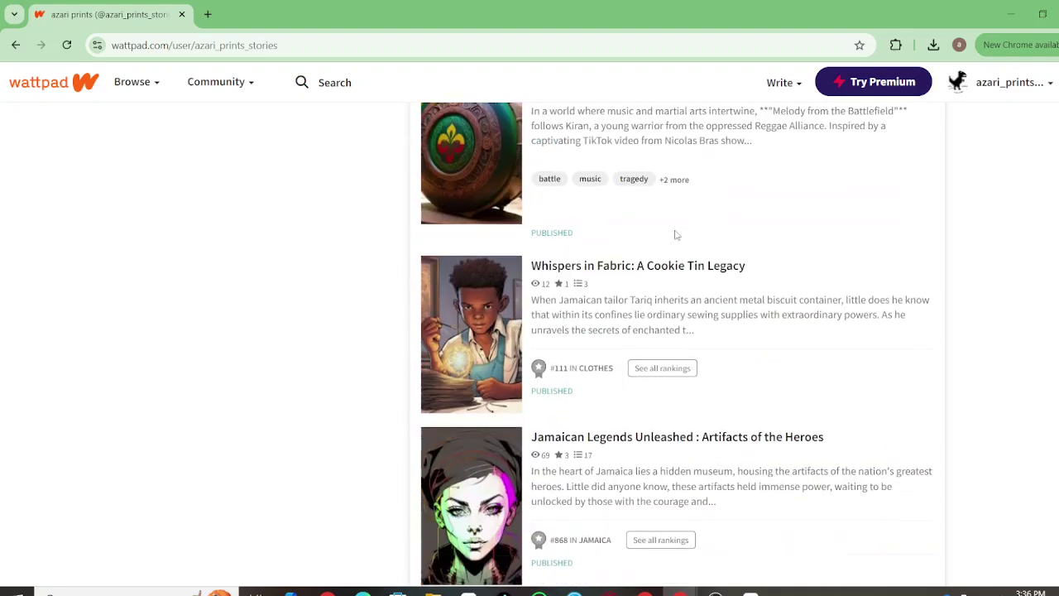
scroll(675, 235, down, 1)
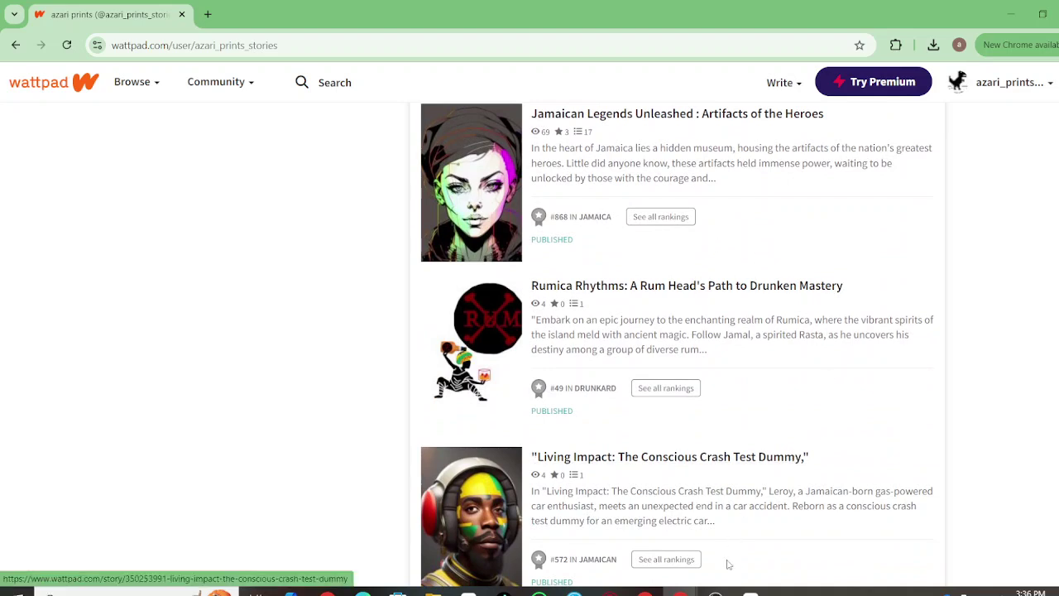
click(761, 499)
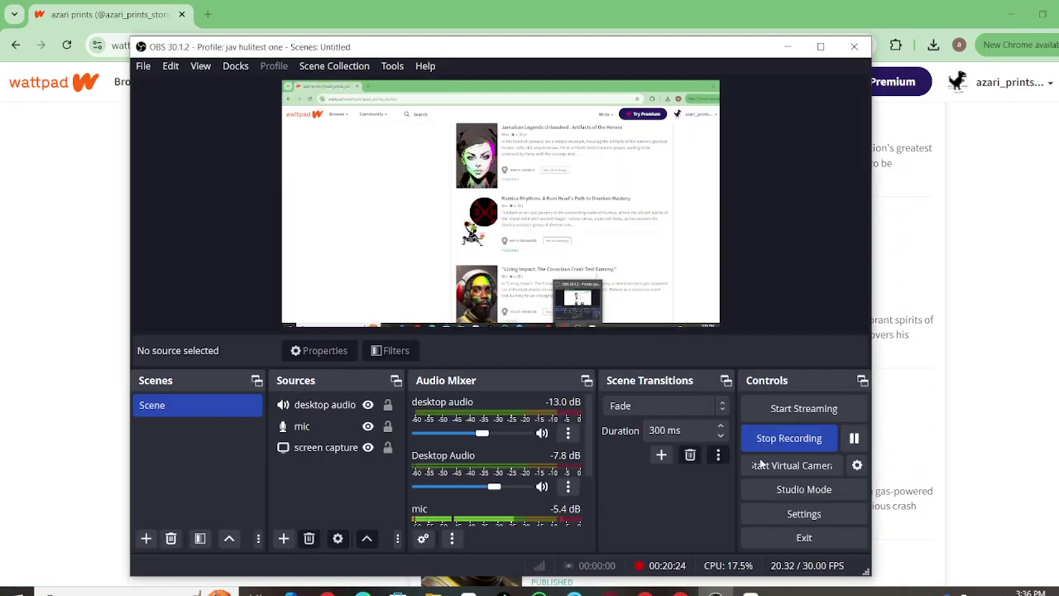